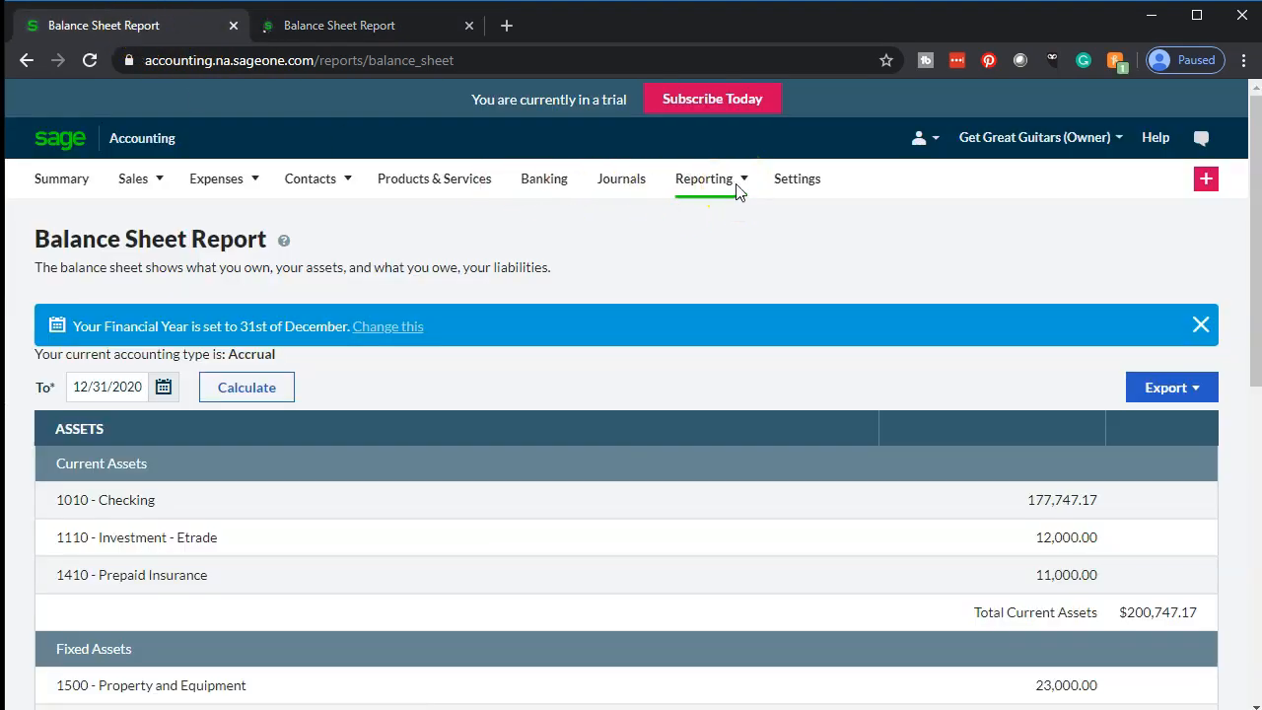
Open the Profit & Loss report and duplicate it in a second browser tab
{"action": "left_click", "coordinate": [740, 179]}
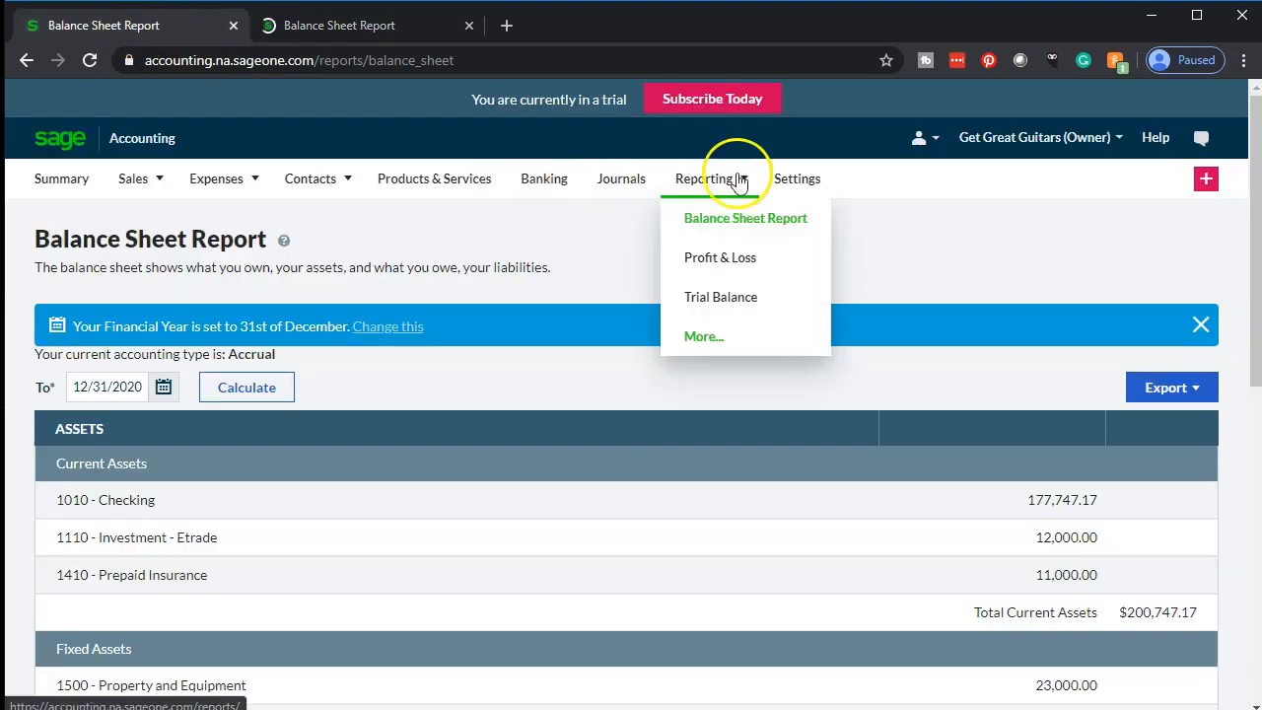
{"action": "left_click", "coordinate": [759, 262]}
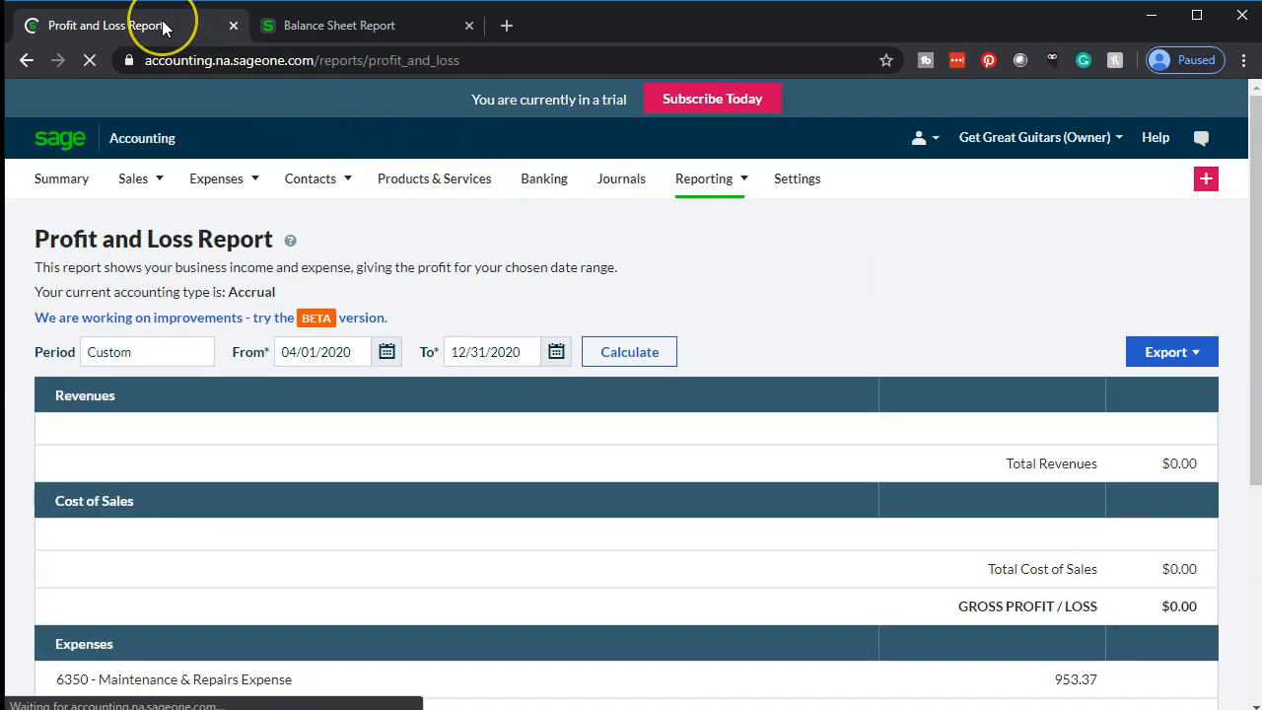
{"action": "right_click", "coordinate": [164, 28]}
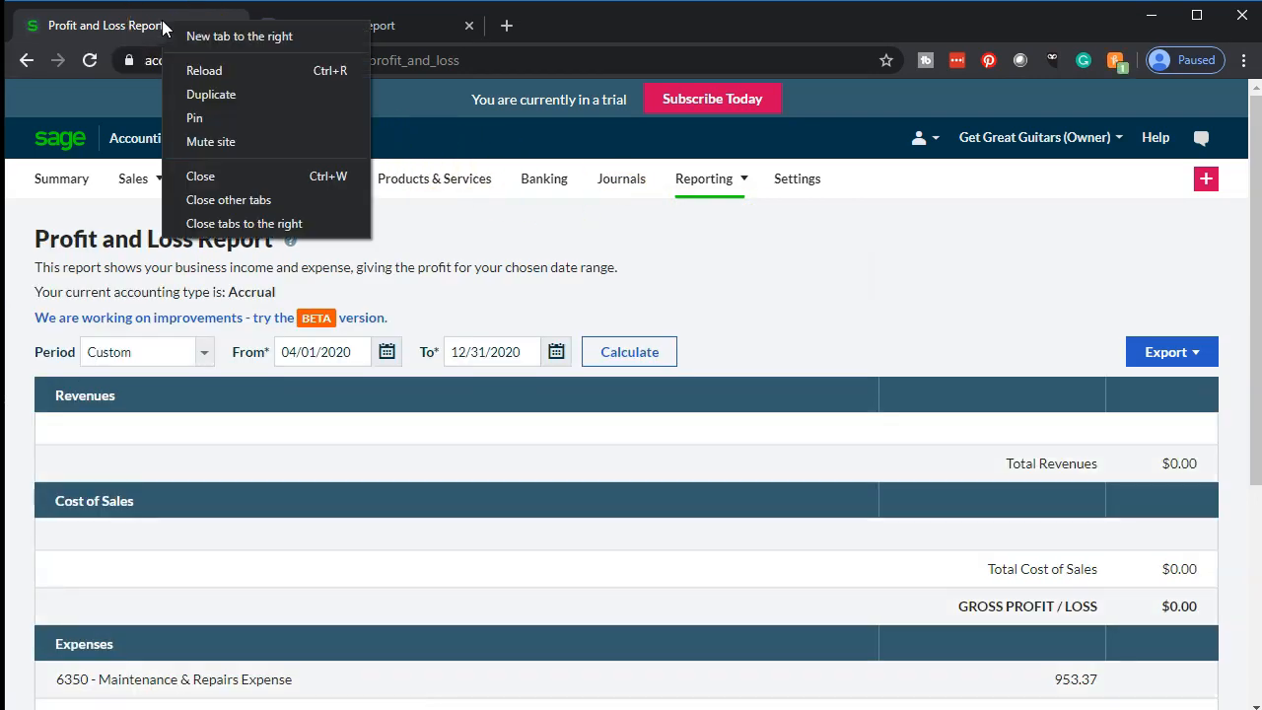
{"action": "left_click", "coordinate": [206, 92]}
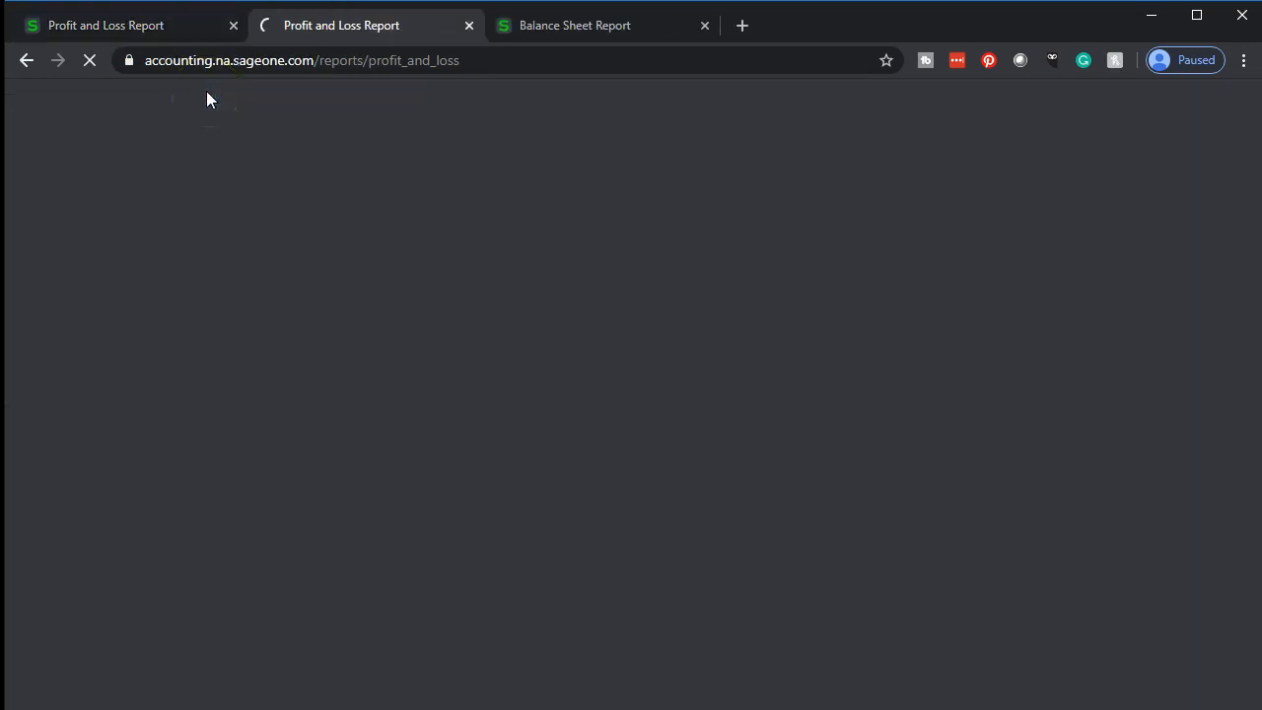
Review the Balance Sheet report and the revenues, cost of sales and expenses in the Profit and Loss report
{"action": "left_click", "coordinate": [597, 32]}
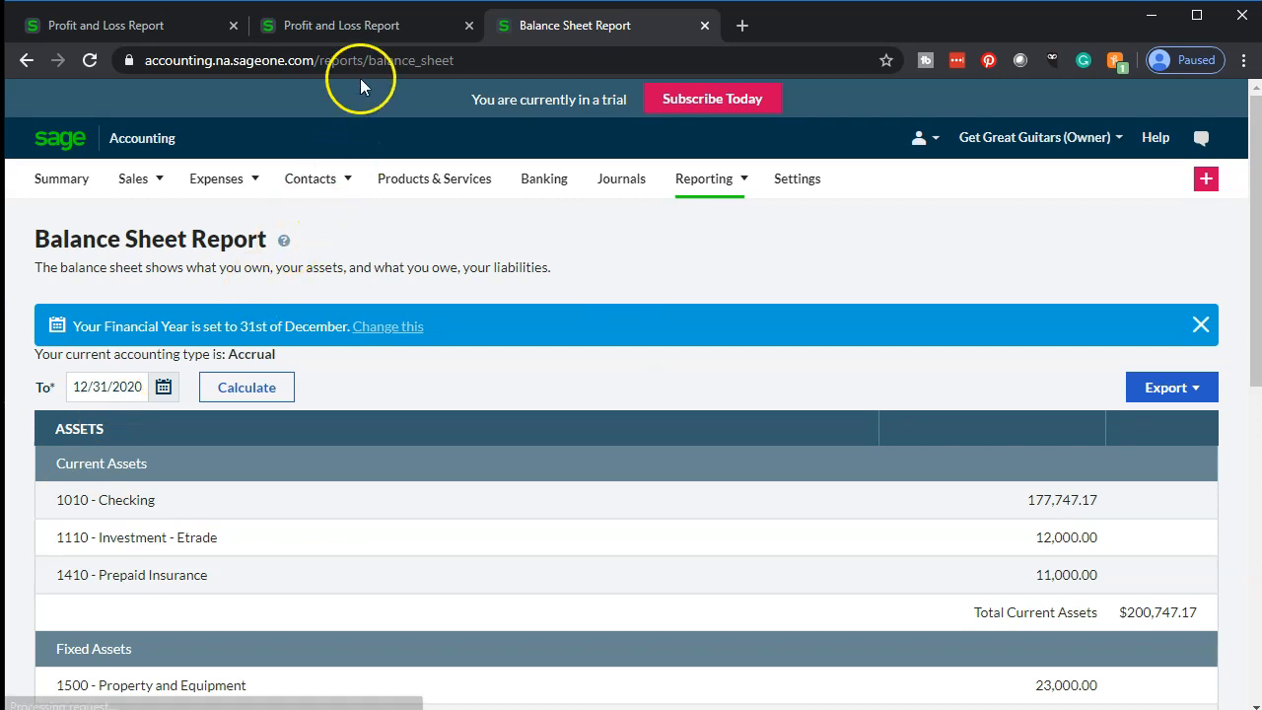
{"action": "left_click", "coordinate": [363, 31]}
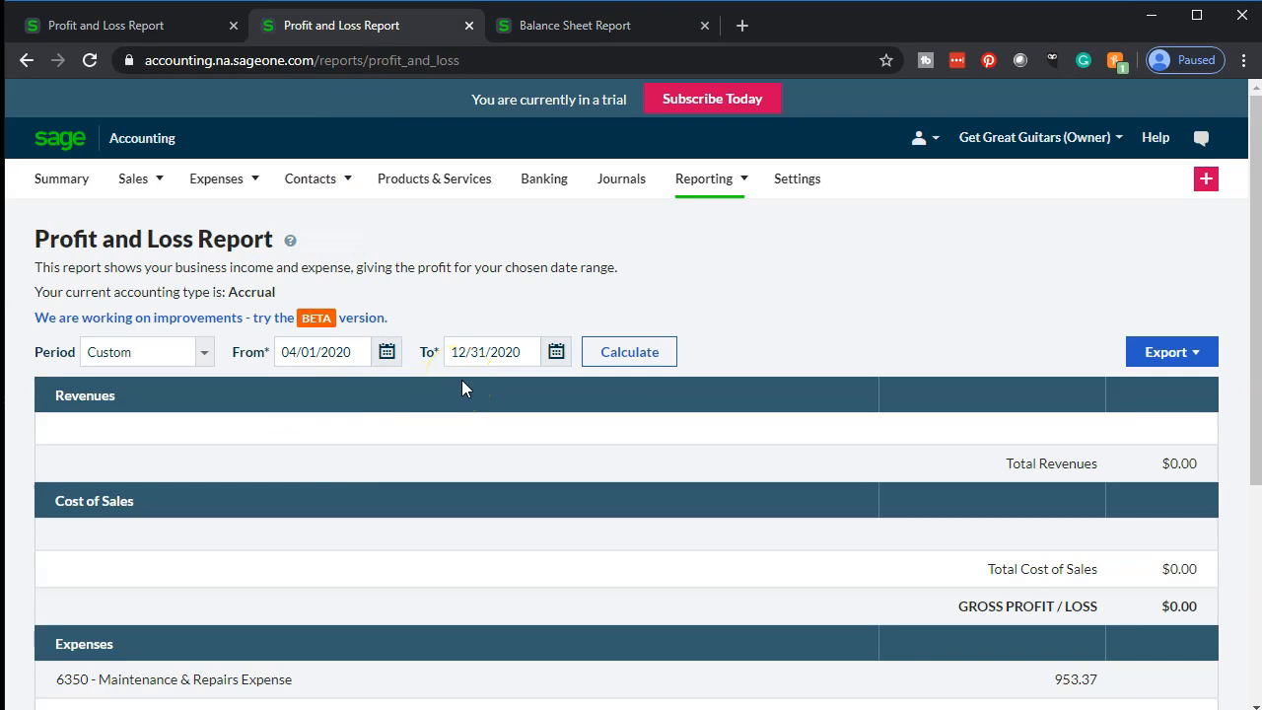
{"action": "scroll", "coordinate": [463, 385], "scroll_direction": "down", "scroll_amount": 3}
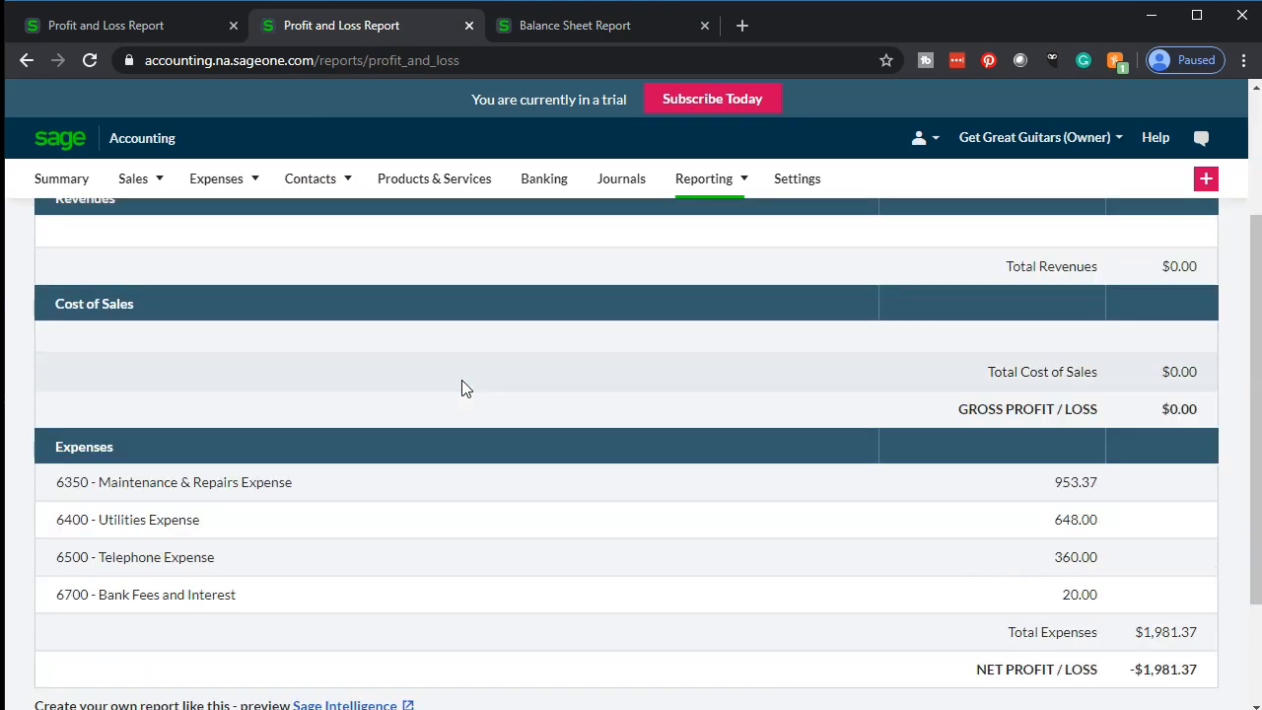
{"action": "scroll", "coordinate": [464, 387], "scroll_direction": "up", "scroll_amount": 3}
{"action": "scroll", "coordinate": [465, 389], "scroll_direction": "up", "scroll_amount": 1}
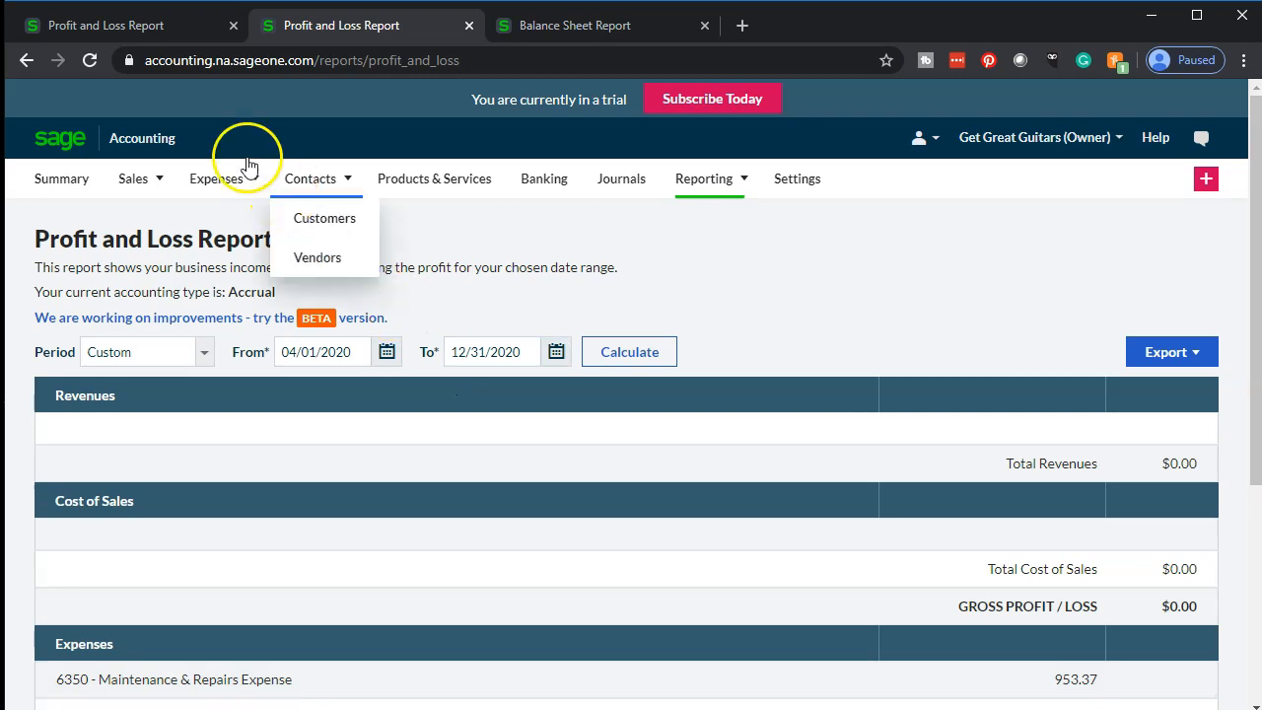
Open the Checking account's imported transactions and find the Apr 6, 2020 payroll payment of -$3,539.33
{"action": "left_click", "coordinate": [116, 28]}
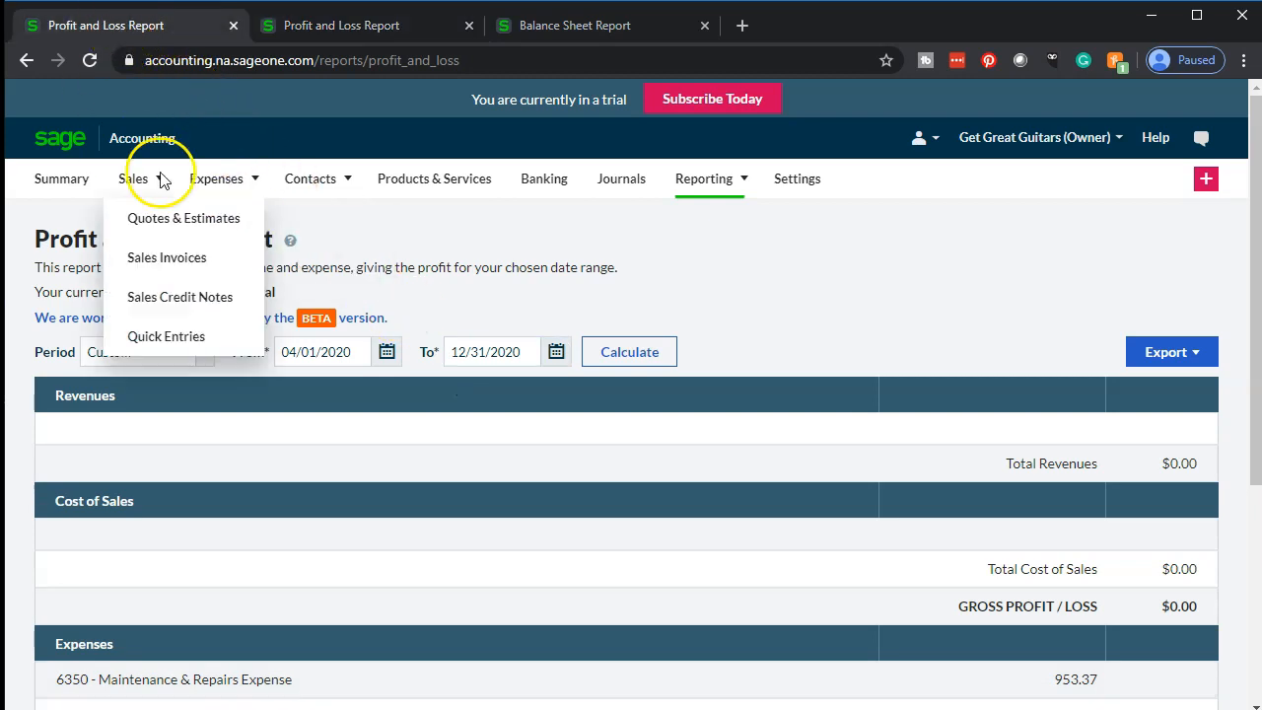
{"action": "left_click", "coordinate": [534, 194]}
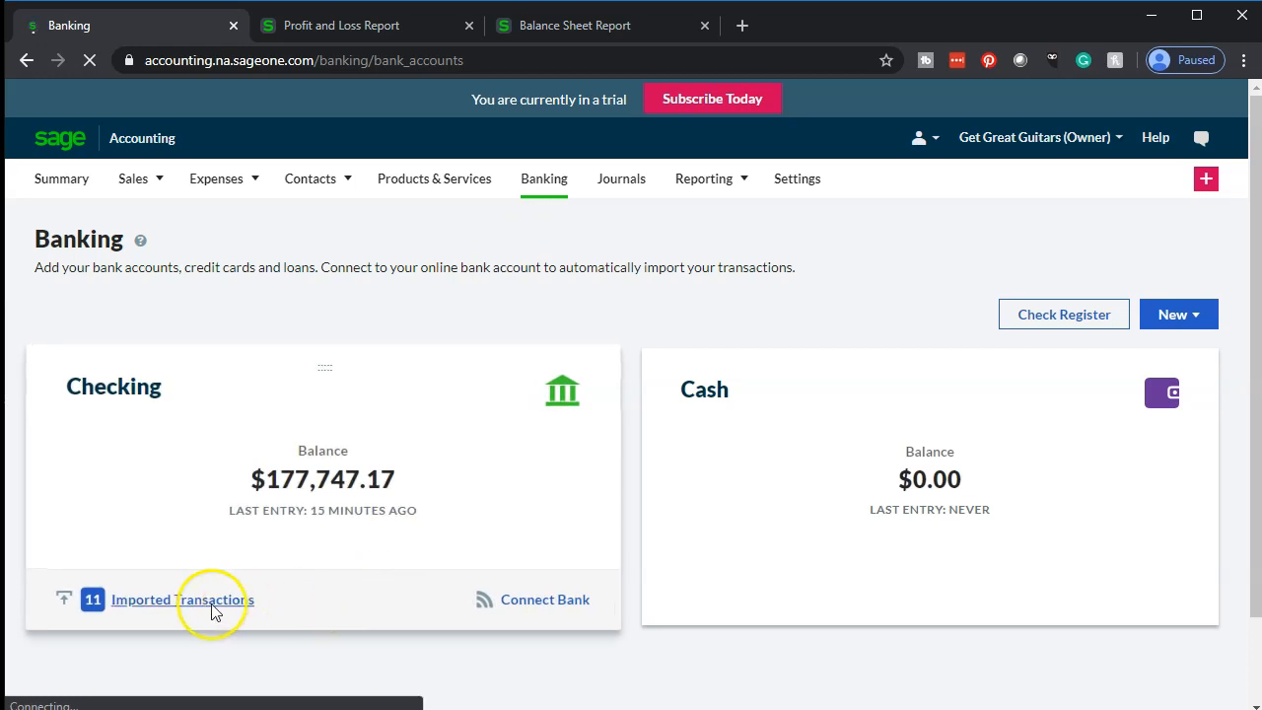
{"action": "left_click", "coordinate": [213, 611]}
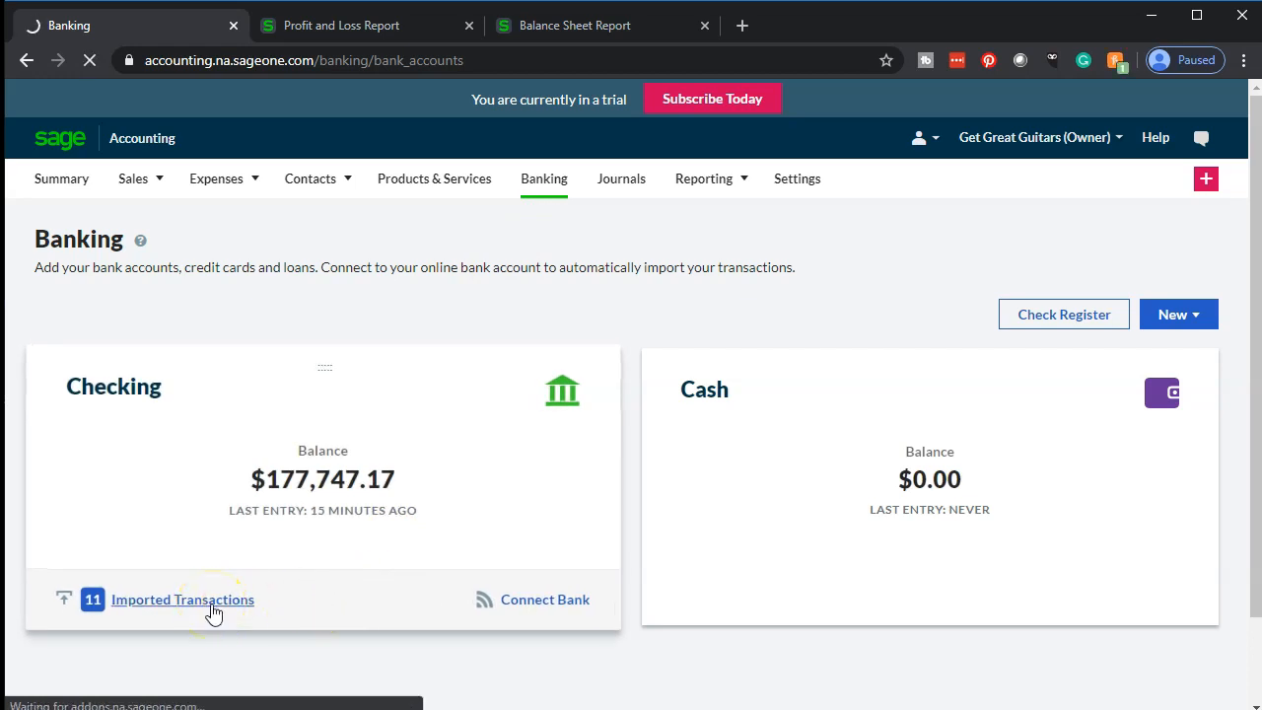
{"action": "scroll", "coordinate": [135, 491], "scroll_direction": "down", "scroll_amount": 1}
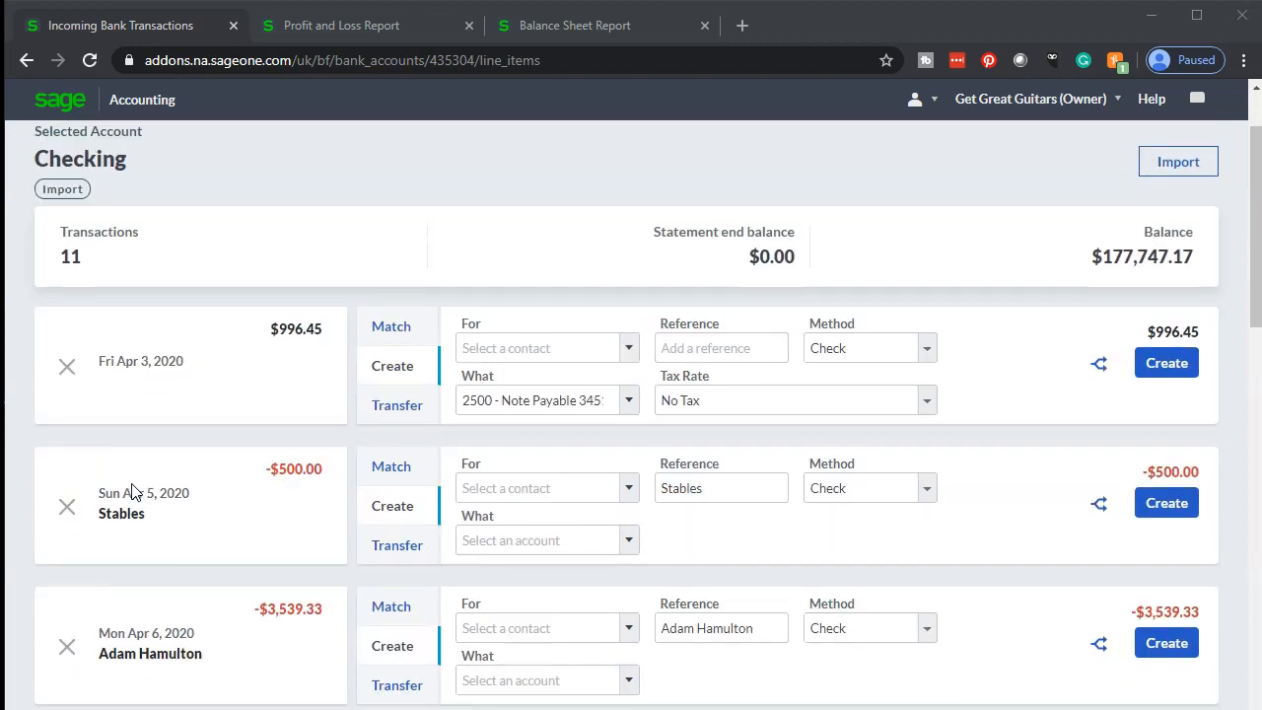
{"action": "scroll", "coordinate": [135, 492], "scroll_direction": "down", "scroll_amount": 1}
{"action": "scroll", "coordinate": [135, 493], "scroll_direction": "down", "scroll_amount": 1}
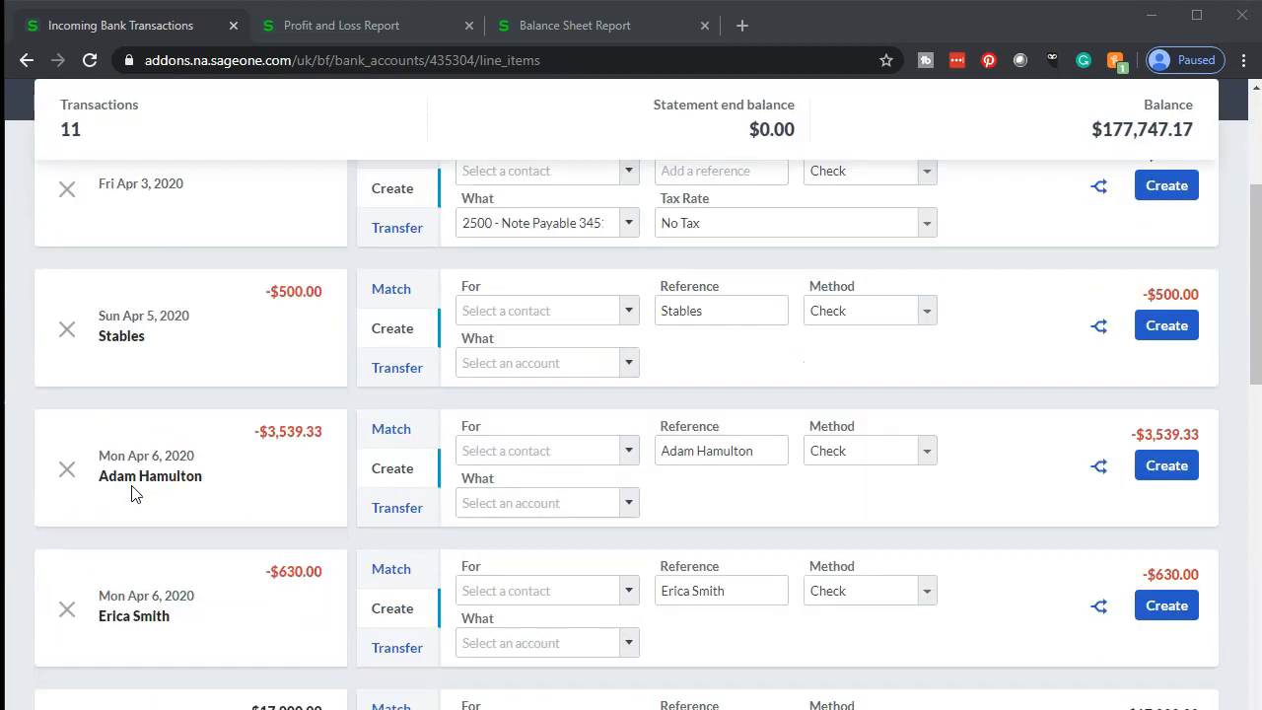
{"action": "scroll", "coordinate": [132, 484], "scroll_direction": "up", "scroll_amount": 1}
{"action": "left_click", "coordinate": [151, 548]}
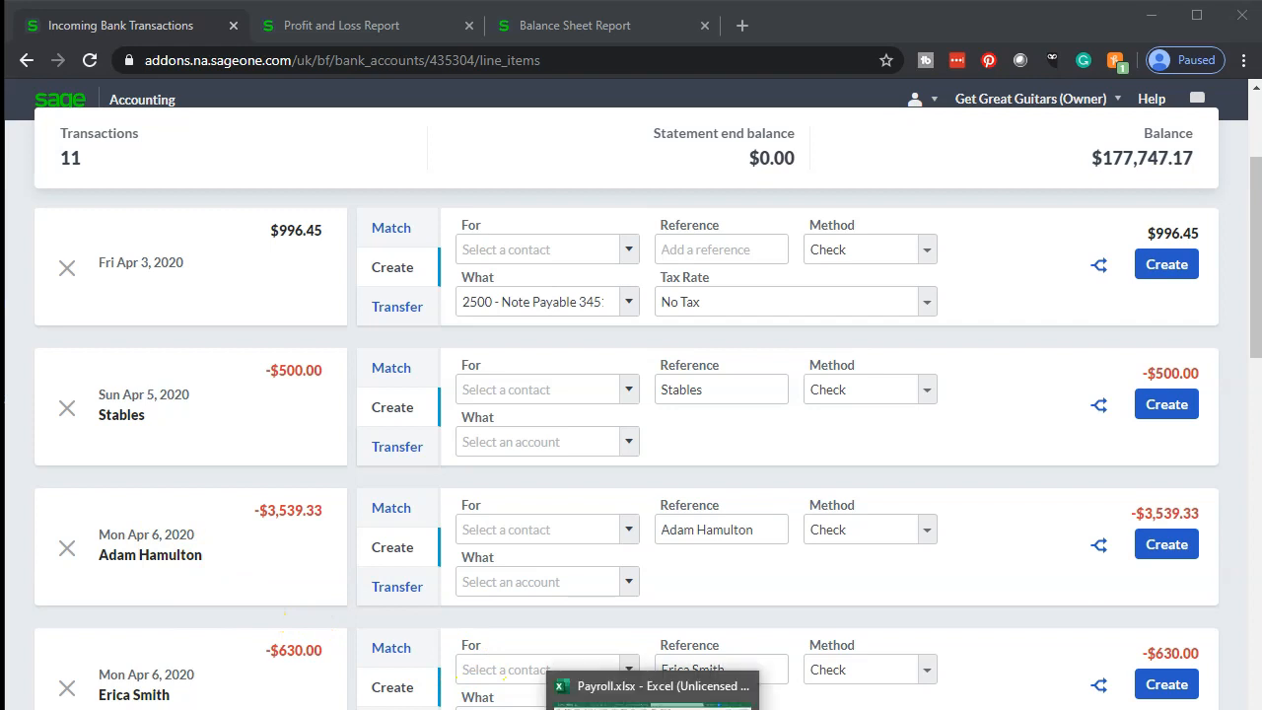
Switch to Payroll.xlsx in Excel and examine the first employee's earnings, Social Security, Medicare, income tax and net pay in row 6
{"action": "left_click", "coordinate": [651, 692]}
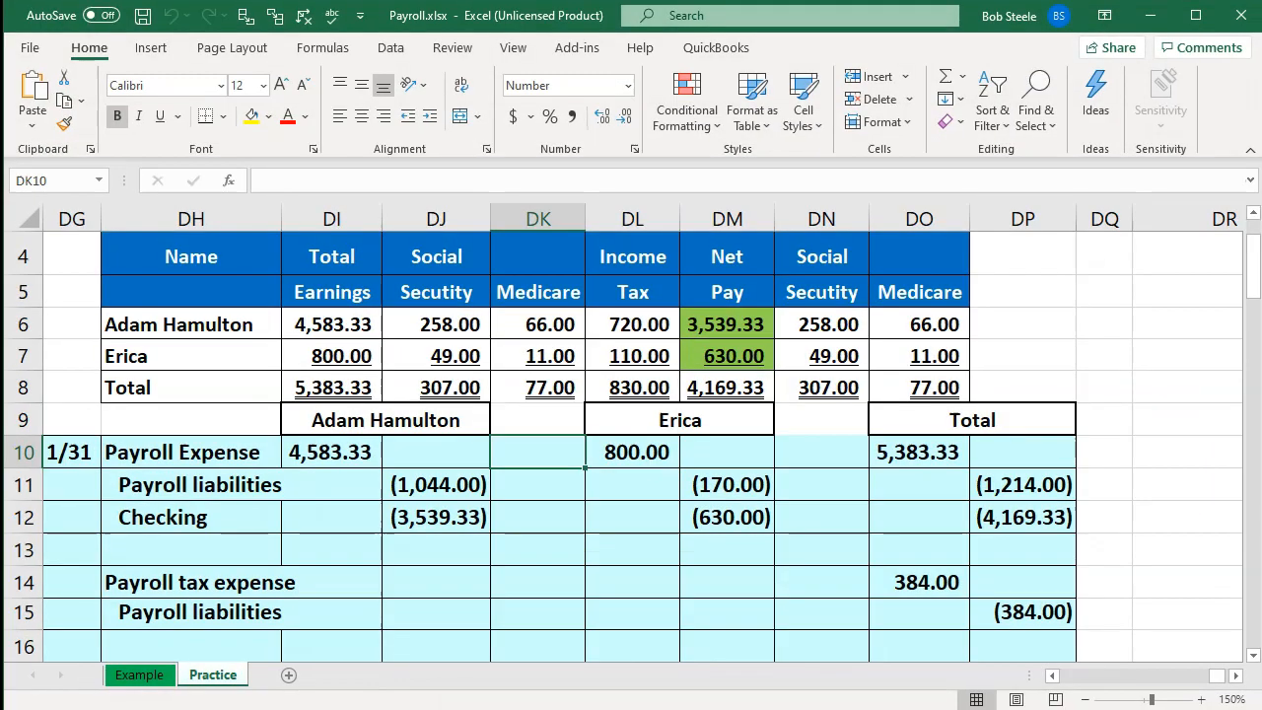
{"action": "left_click", "coordinate": [578, 614]}
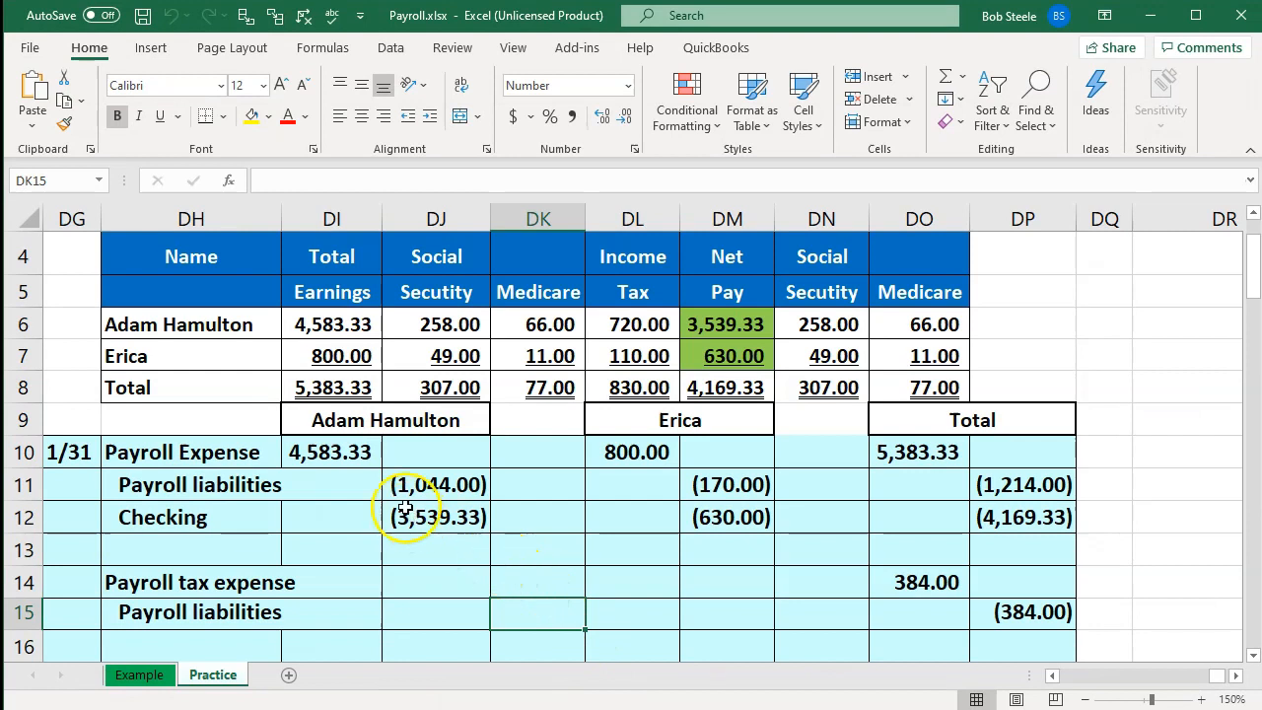
{"action": "left_click", "coordinate": [213, 324]}
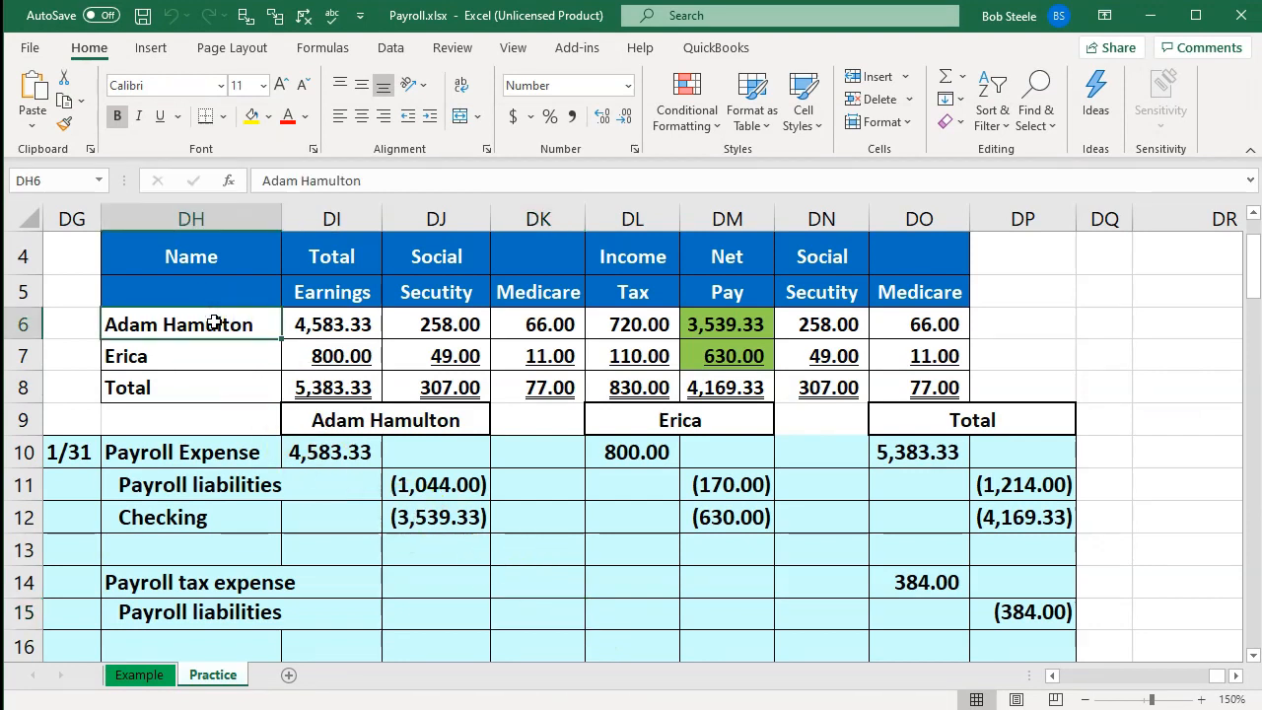
{"action": "key", "text": "Right"}
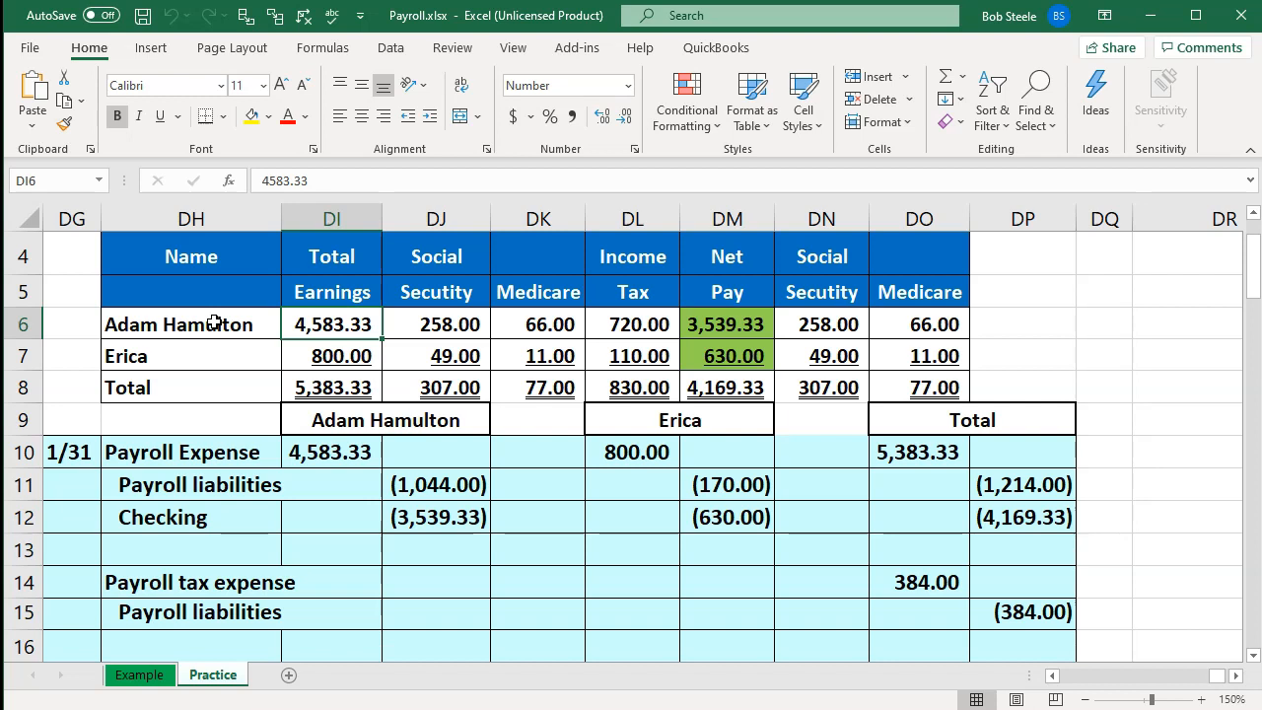
{"action": "key", "text": "Right"}
{"action": "key", "text": "Right"}
{"action": "key", "text": "Right"}
{"action": "key", "text": "Right"}
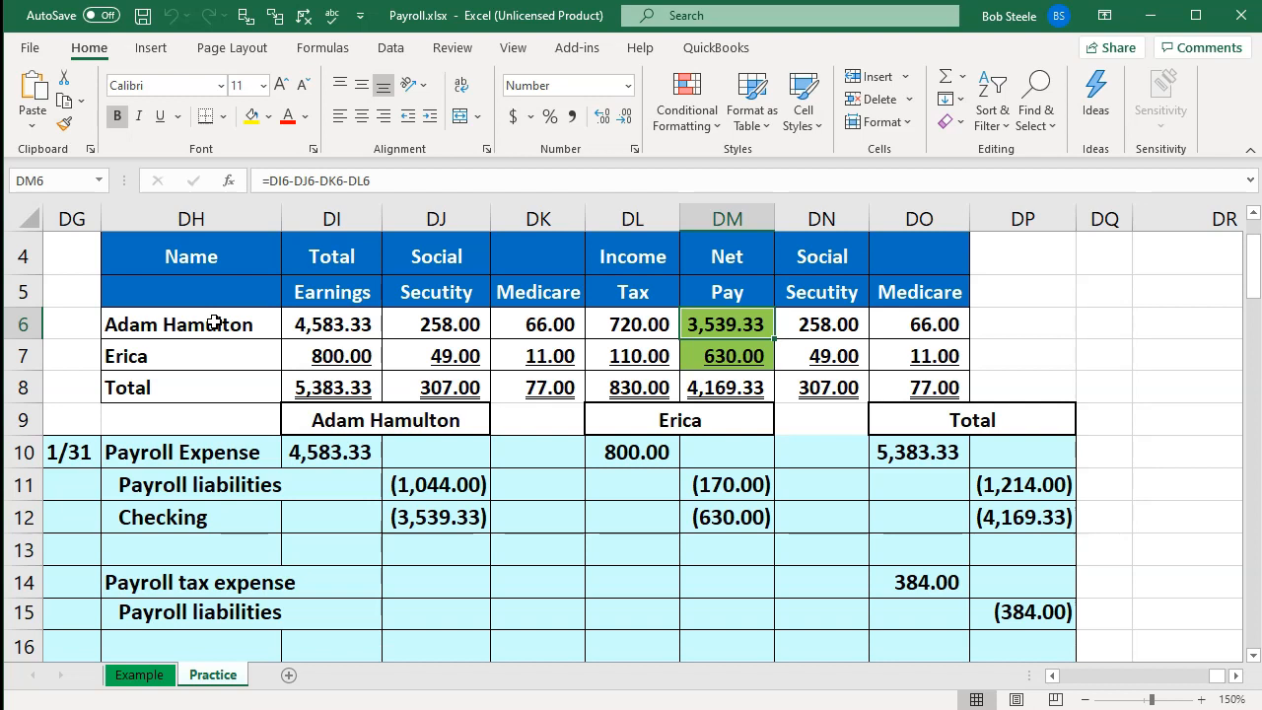
Examine the first employee's payroll journal entry, tracing the expense, checking and liabilities amounts to the withholdings in DJ6:DL6
{"action": "left_click", "coordinate": [302, 460]}
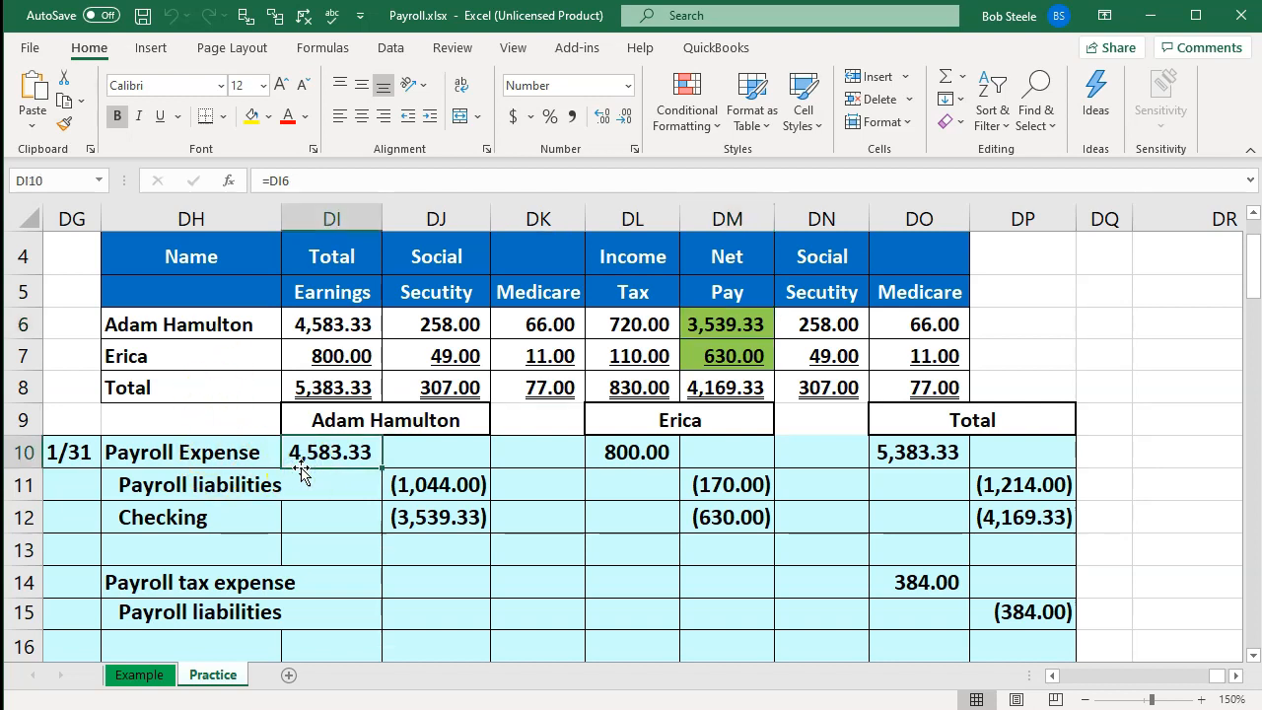
{"action": "key", "text": "Down"}
{"action": "key", "text": "Down"}
{"action": "key", "text": "Right"}
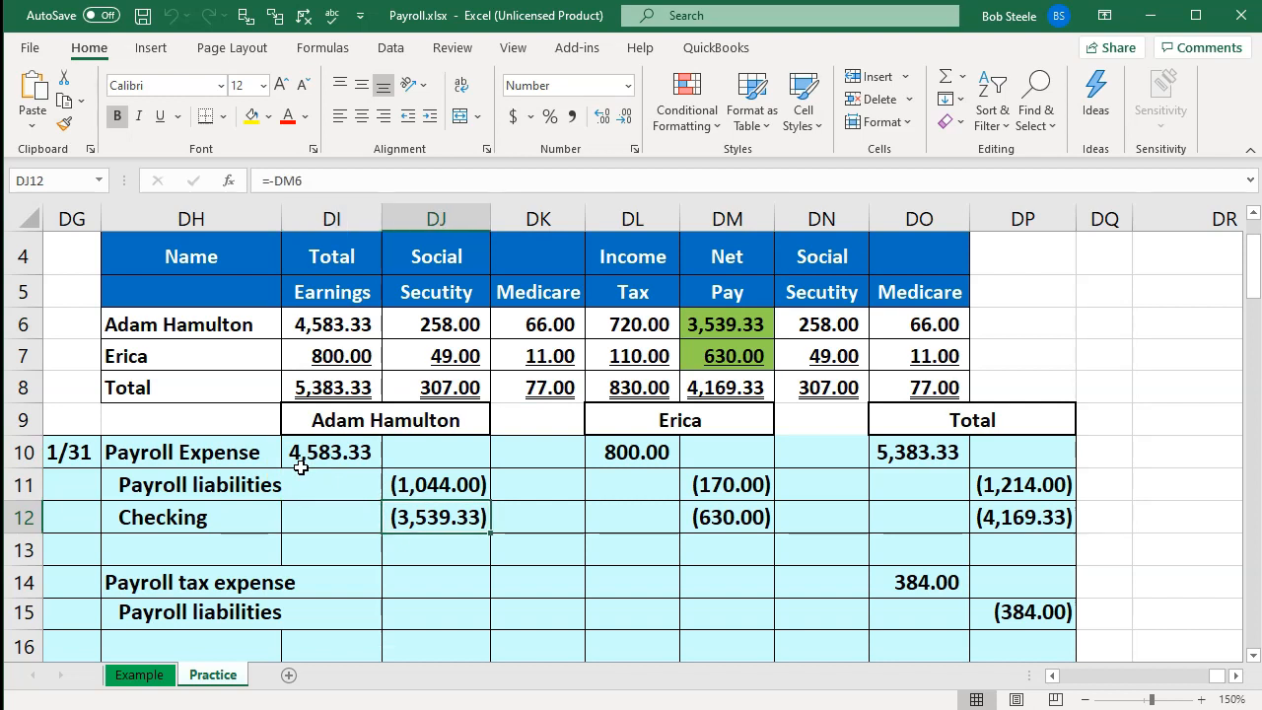
{"action": "key", "text": "Up"}
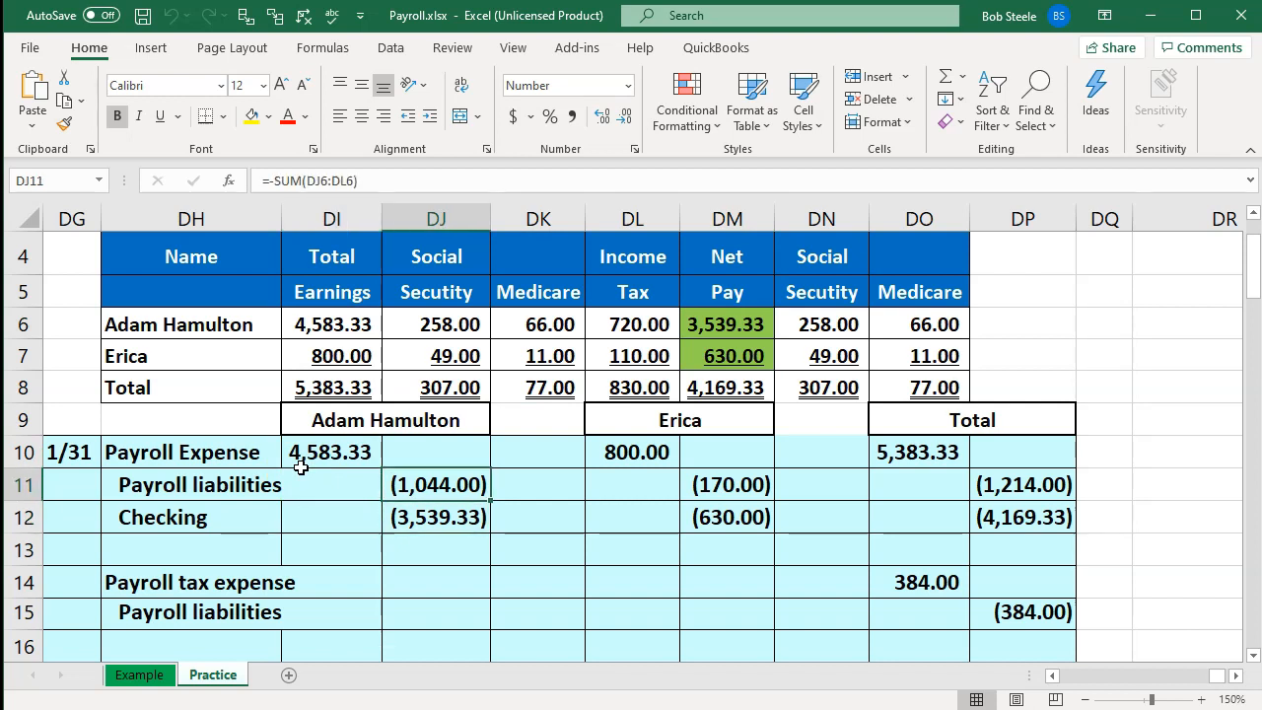
{"action": "left_click_drag", "start_coordinate": [482, 318], "coordinate": [605, 319]}
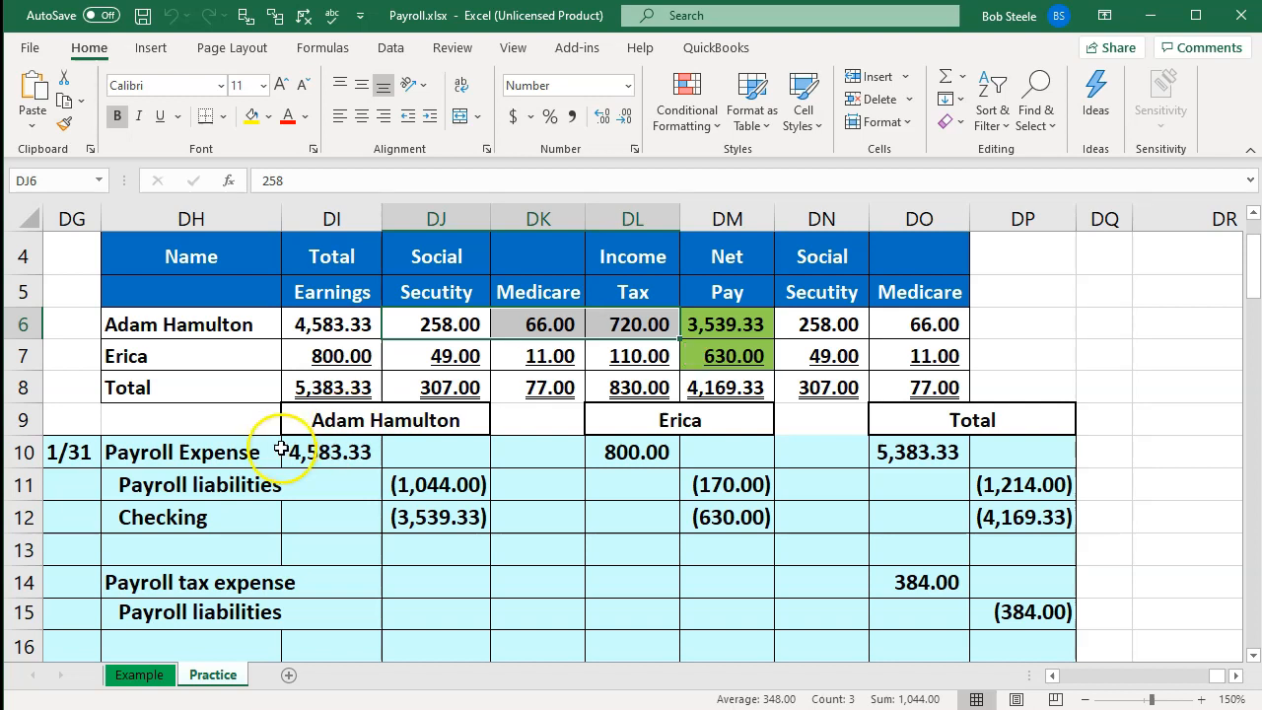
{"action": "left_click_drag", "start_coordinate": [254, 490], "coordinate": [407, 483]}
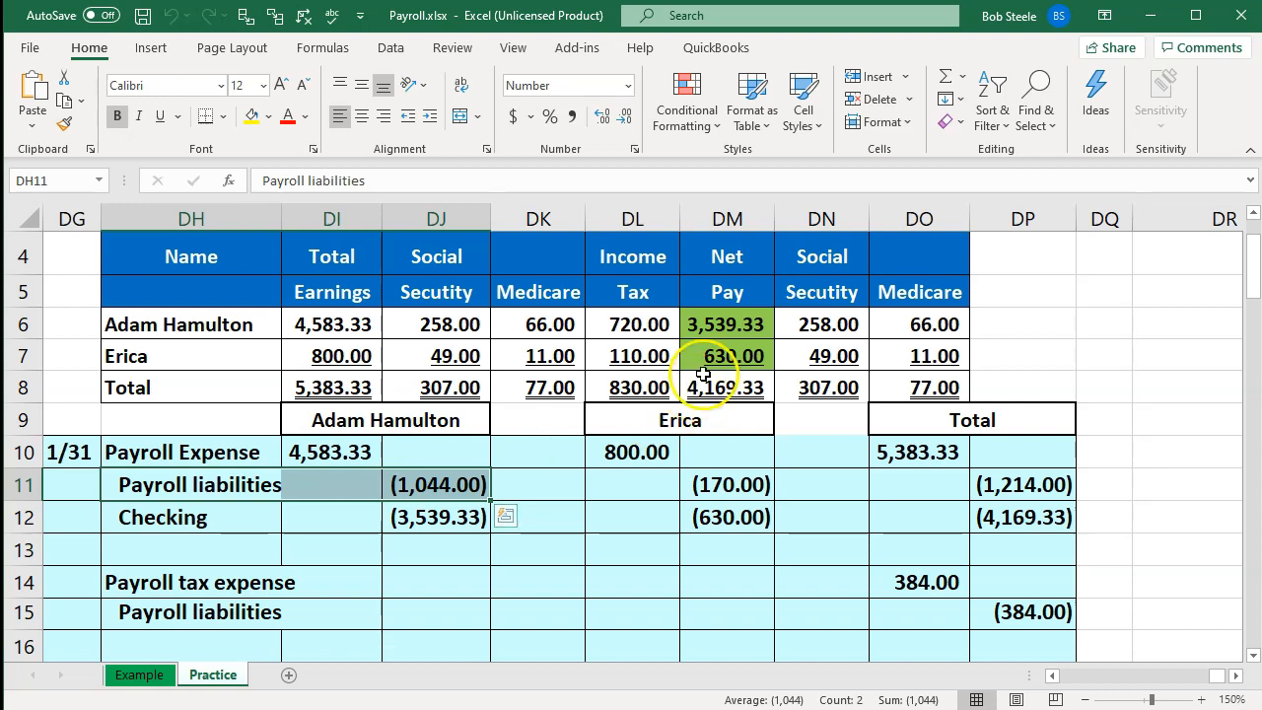
Compare the first employee's net pay in DM6 with the payroll expense in DI10 and the withholdings in row 6
{"action": "left_click", "coordinate": [724, 329]}
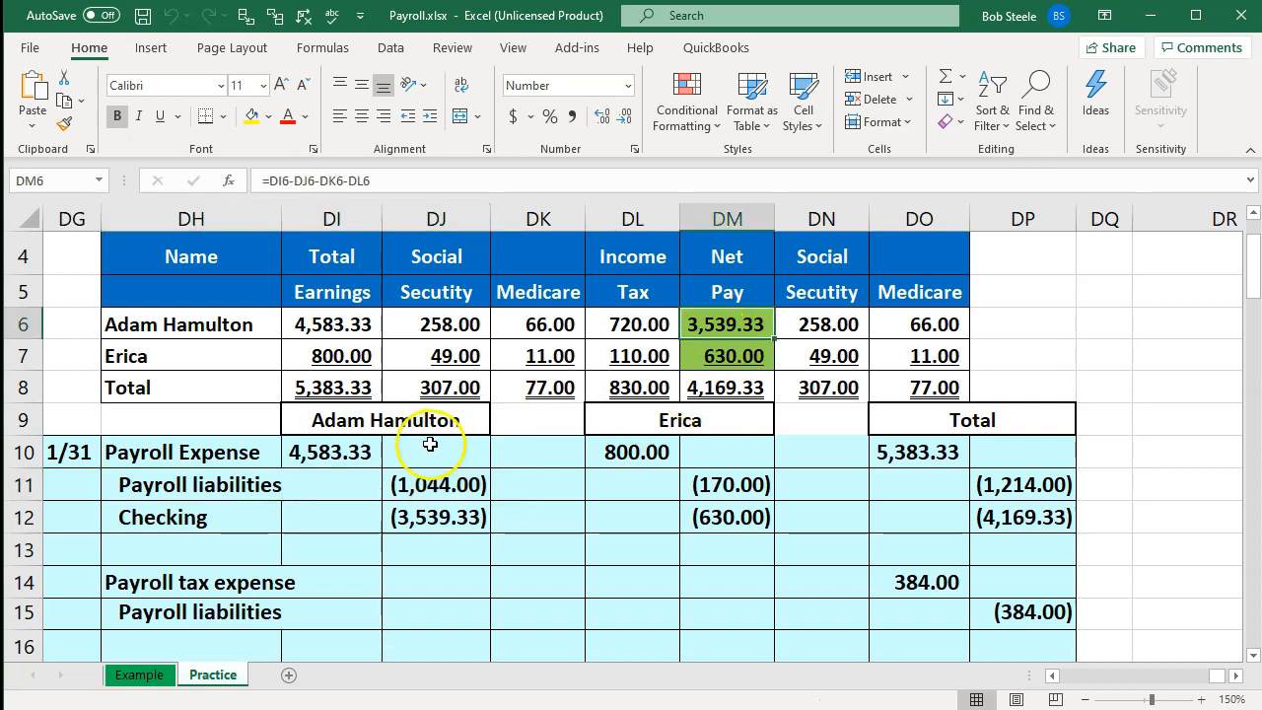
{"action": "left_click", "coordinate": [351, 456]}
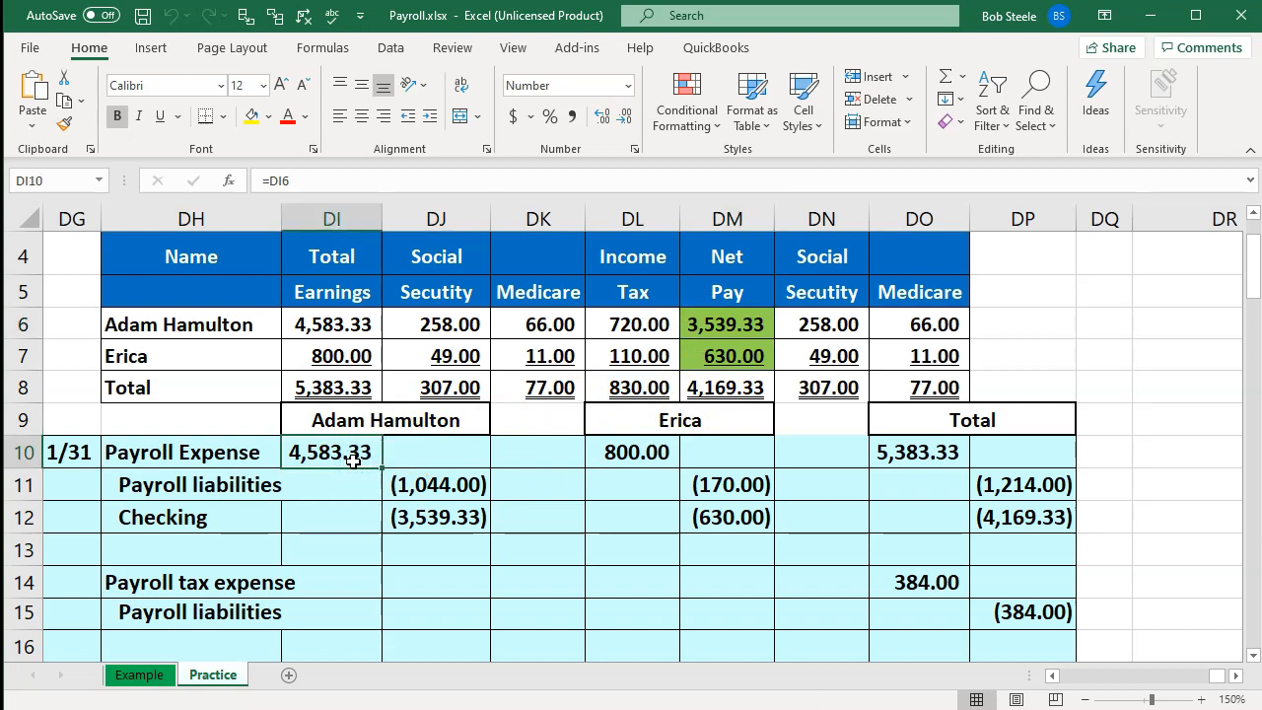
{"action": "left_click", "coordinate": [697, 324]}
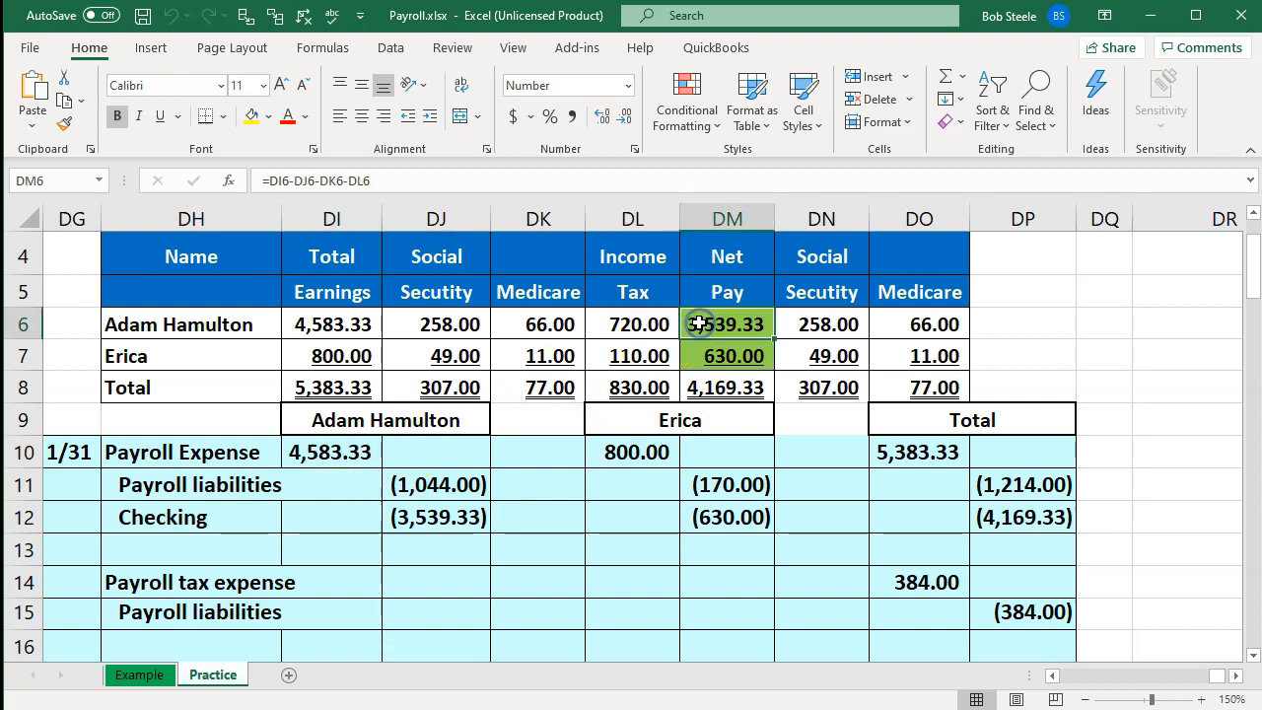
{"action": "left_click_drag", "start_coordinate": [559, 328], "coordinate": [592, 328]}
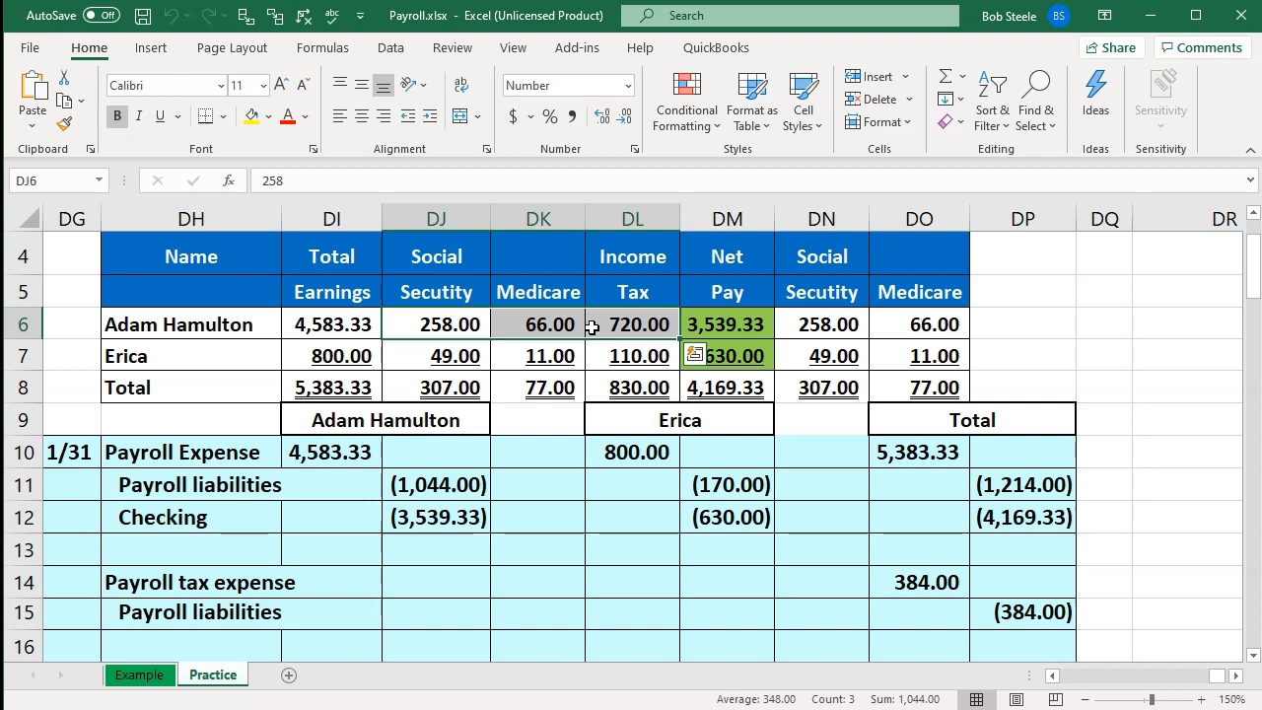
{"action": "left_click", "coordinate": [751, 324]}
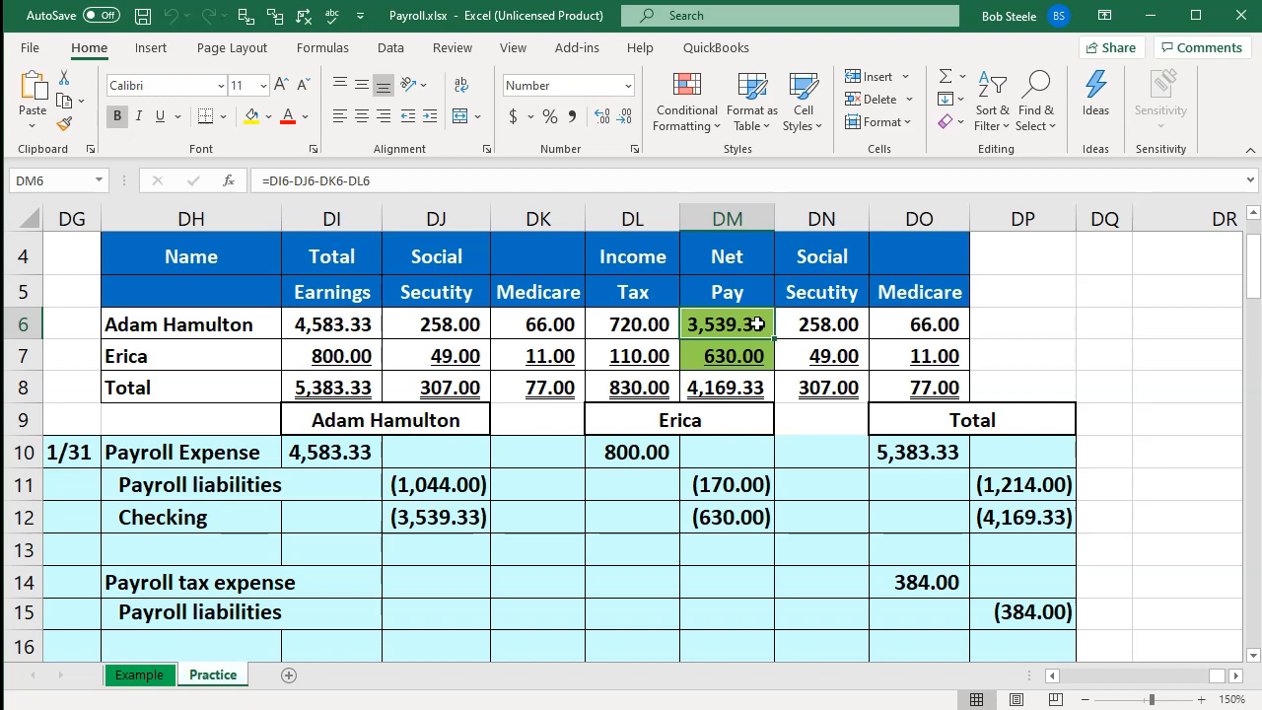
Switch back to Sage and copy the -$3,539.33 transaction's reference name into its For contact
{"action": "left_click", "coordinate": [1149, 22]}
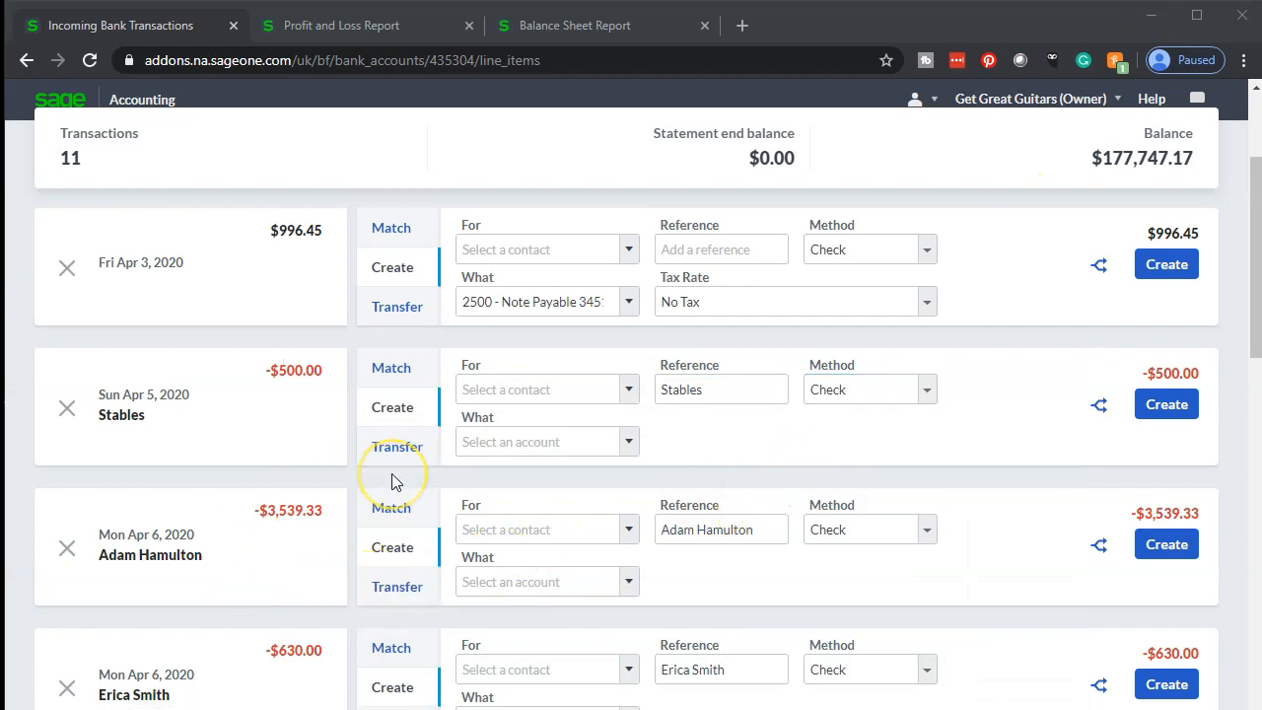
{"action": "scroll", "coordinate": [390, 480], "scroll_direction": "up", "scroll_amount": 1}
{"action": "scroll", "coordinate": [389, 480], "scroll_direction": "down", "scroll_amount": 1}
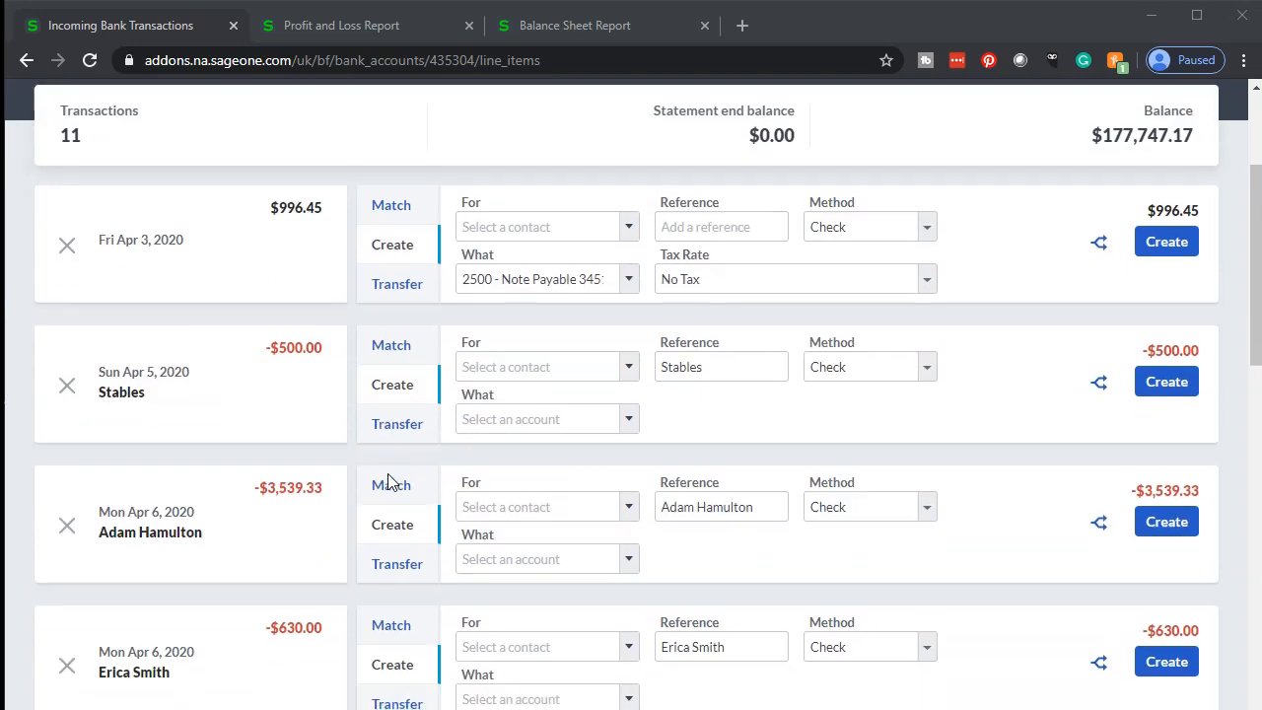
{"action": "scroll", "coordinate": [389, 480], "scroll_direction": "down", "scroll_amount": 2}
{"action": "left_click", "coordinate": [767, 345]}
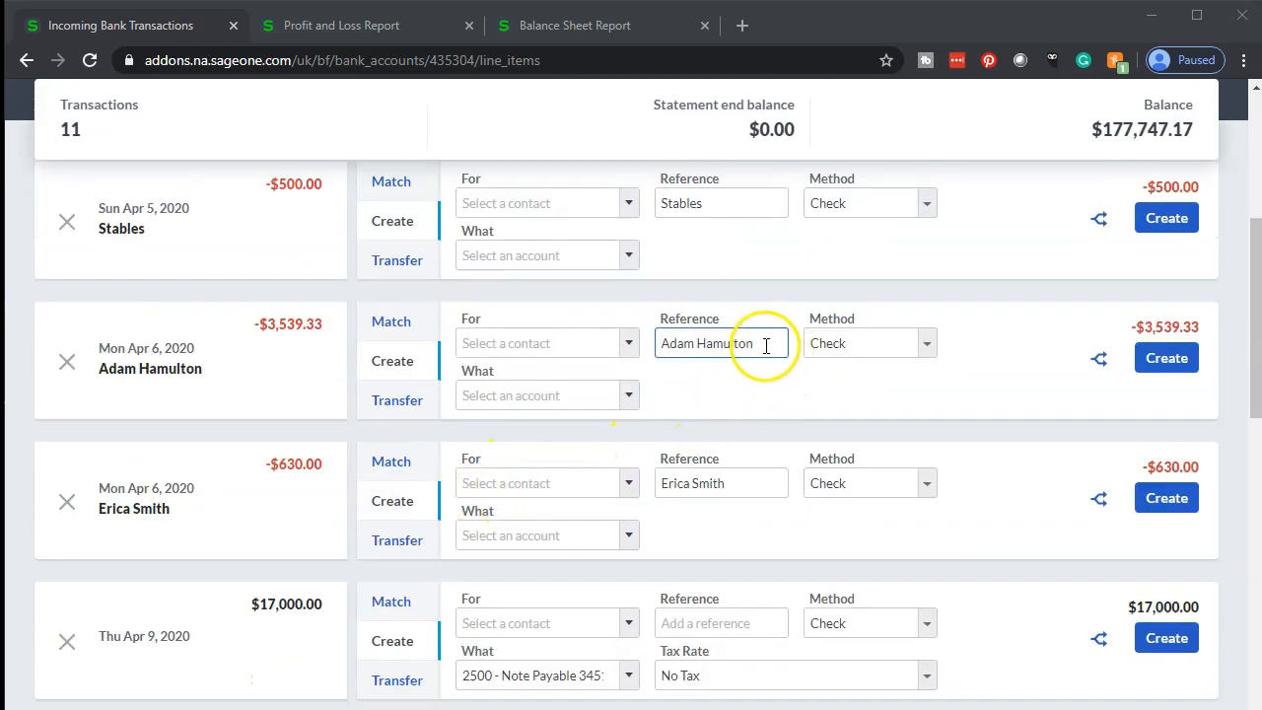
{"action": "left_click_drag", "start_coordinate": [767, 345], "coordinate": [617, 340]}
{"action": "key", "text": "ctrl+c"}
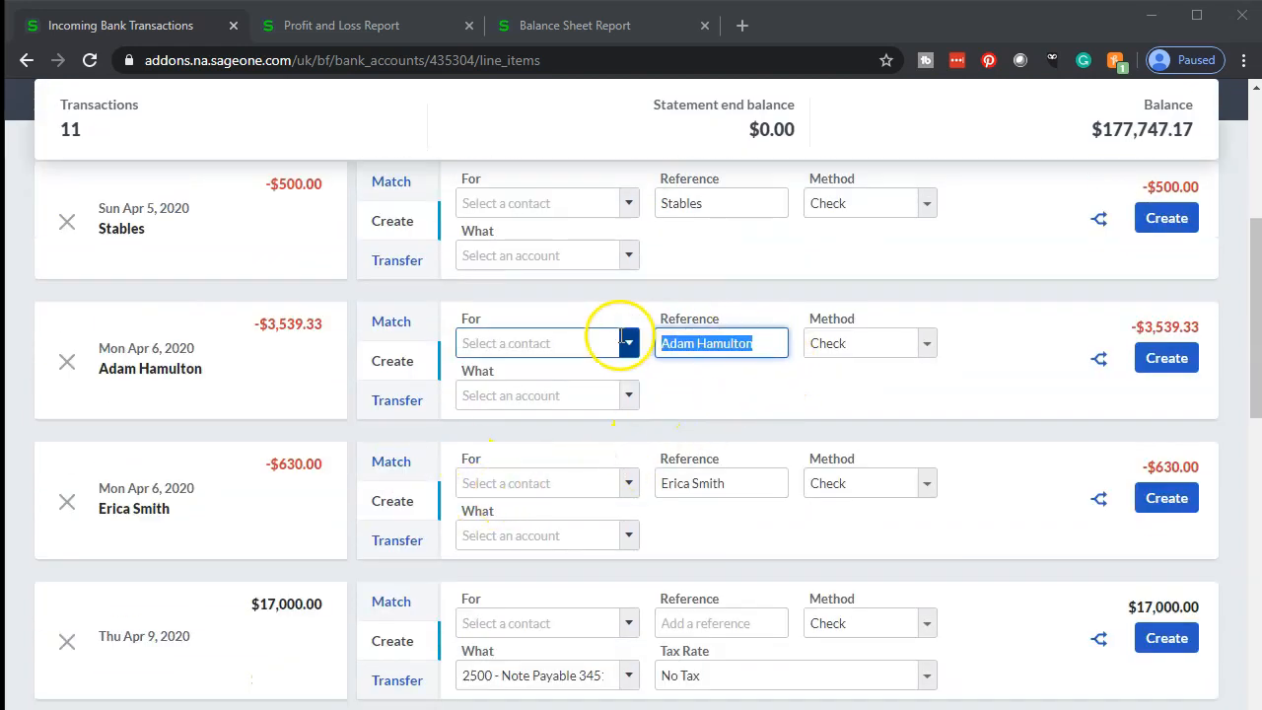
{"action": "left_click", "coordinate": [563, 338]}
{"action": "key", "text": "ctrl+v"}
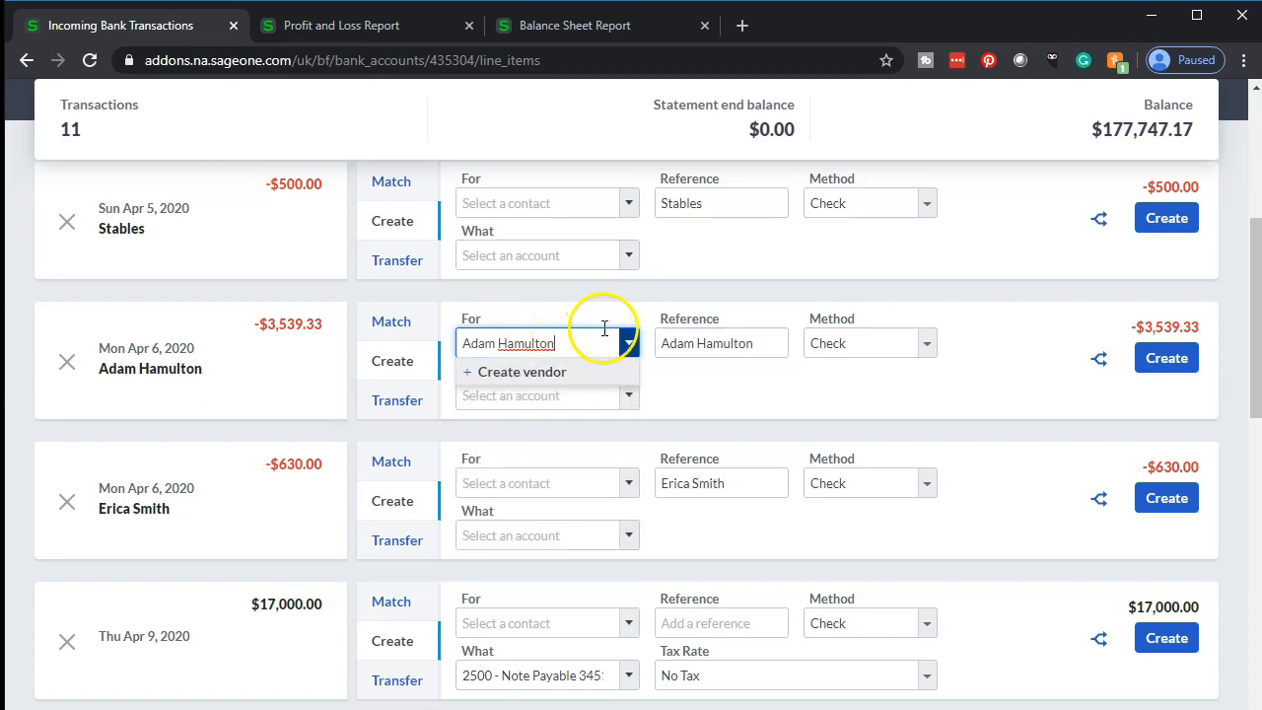
{"action": "key", "text": "Tab"}
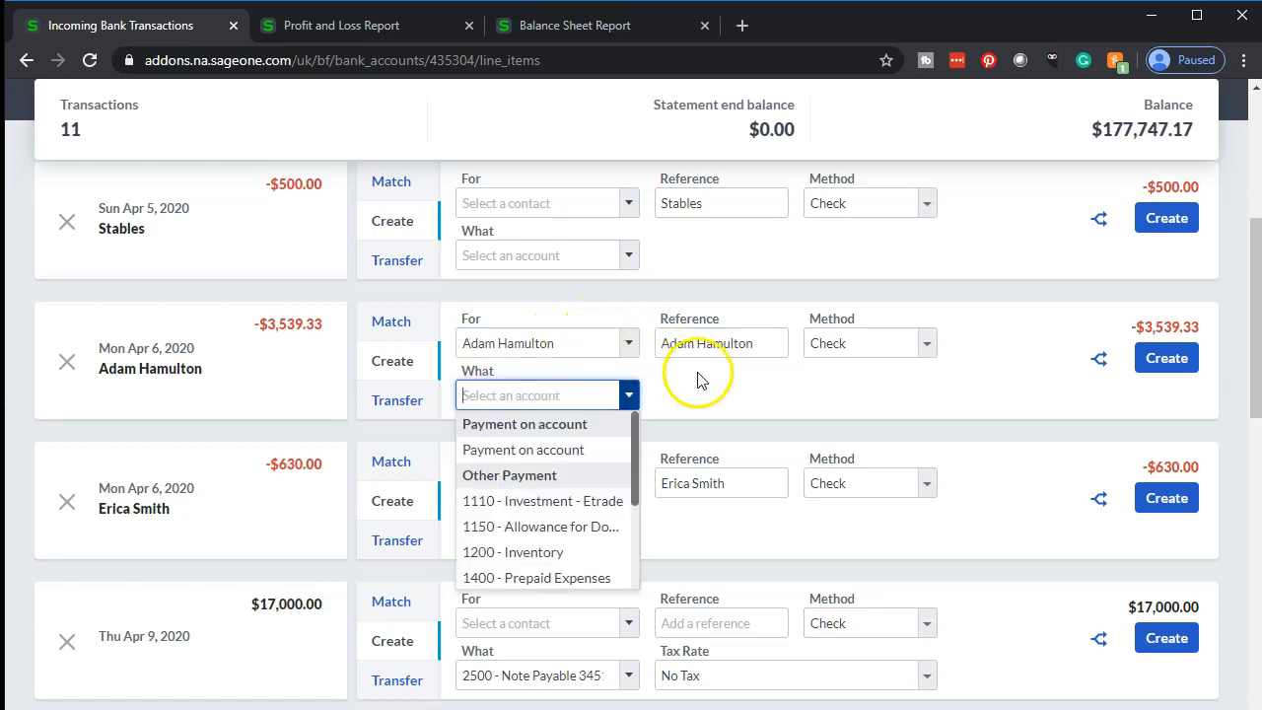
Assign the -$3,539.33 transaction to account 6000 - Wages Expense, searching the accounts for "payroll" and "wage"
{"action": "left_click", "coordinate": [699, 385]}
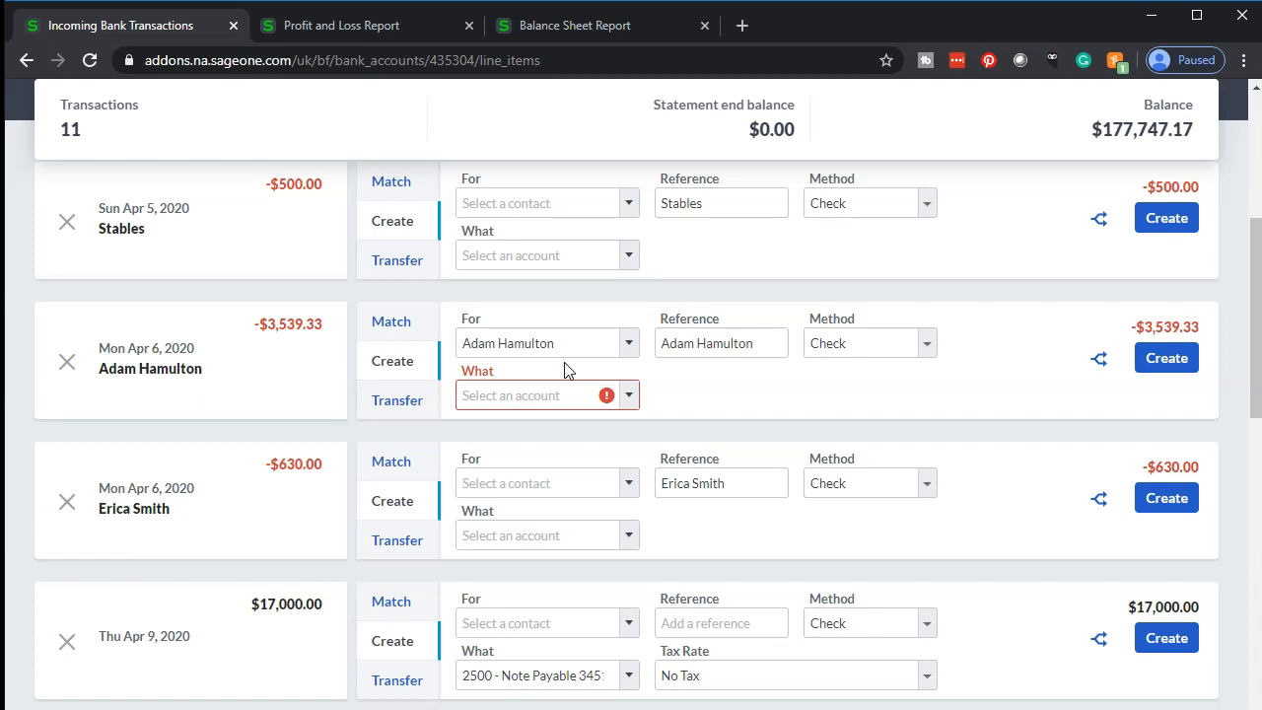
{"action": "left_click", "coordinate": [549, 396]}
{"action": "type", "text": "payroll"}
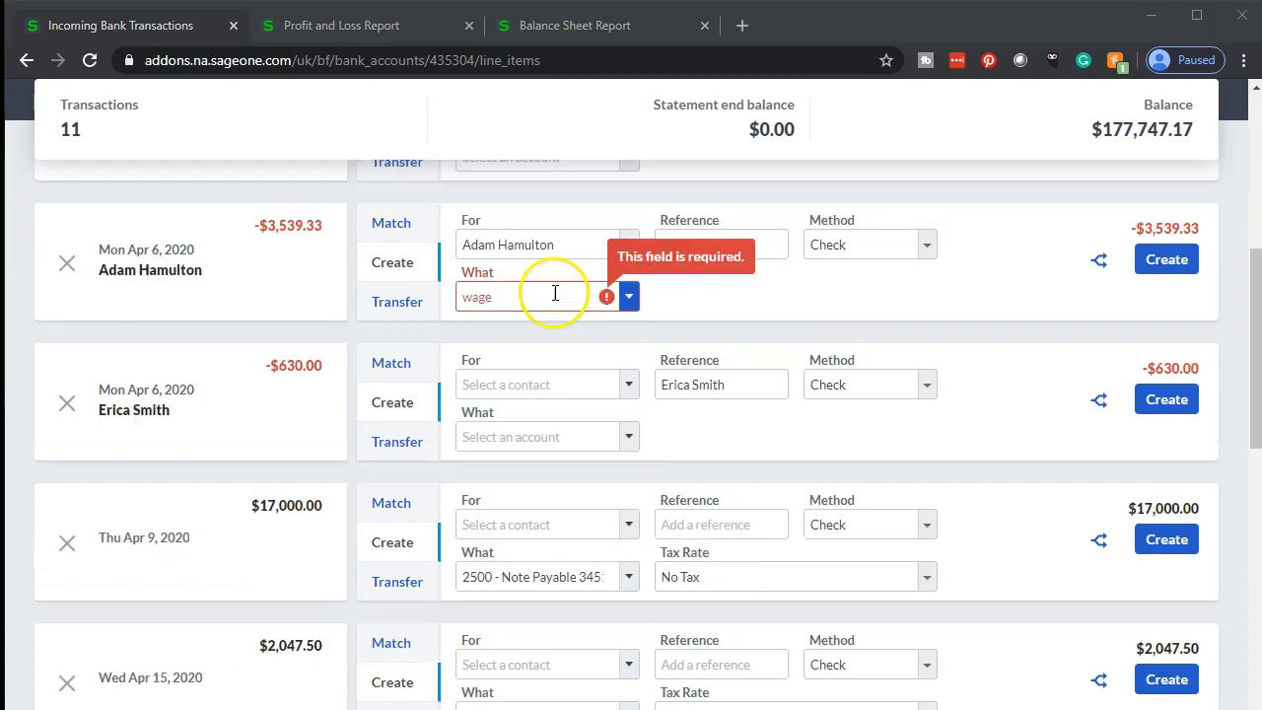
{"action": "left_click", "coordinate": [548, 295]}
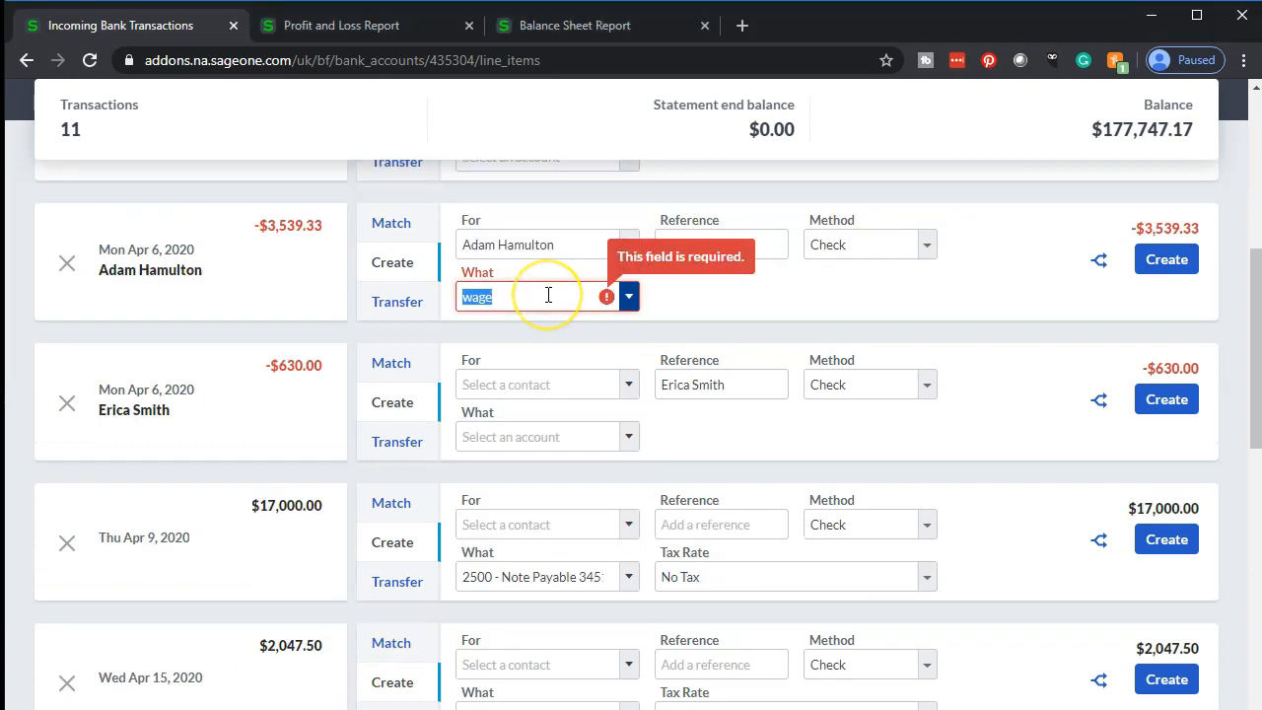
{"action": "type", "text": "wage"}
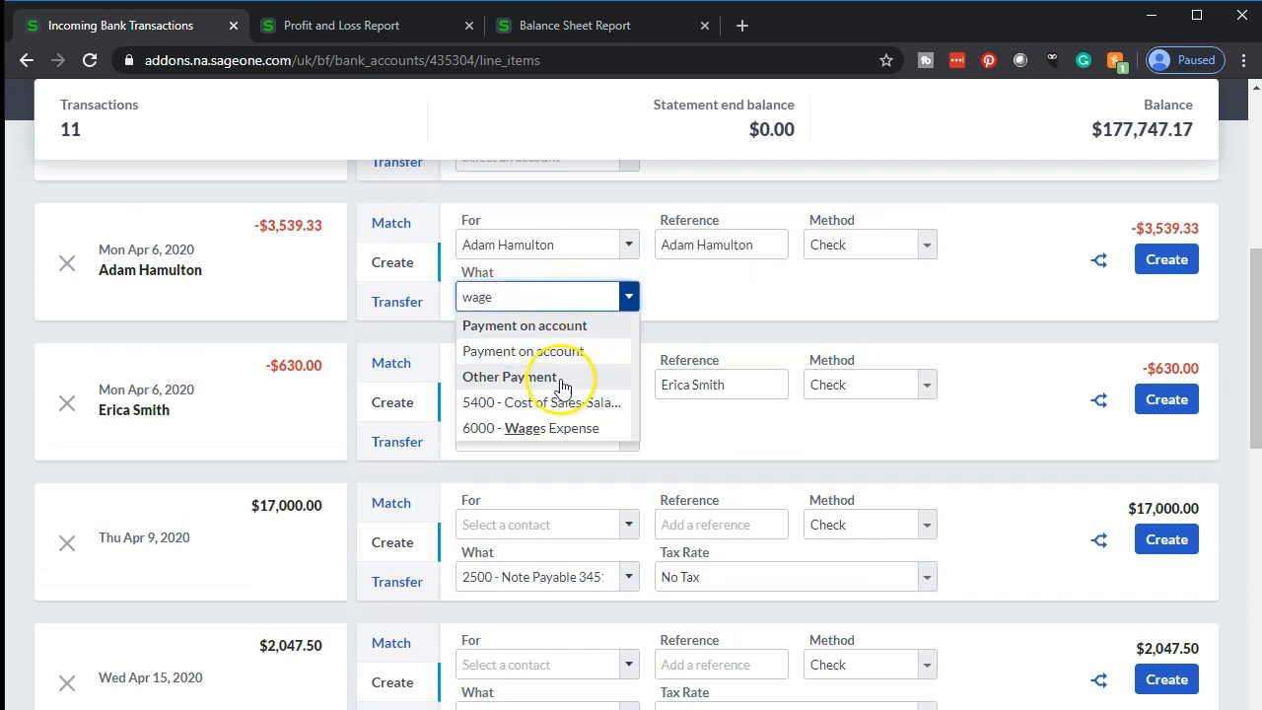
{"action": "left_click", "coordinate": [526, 430]}
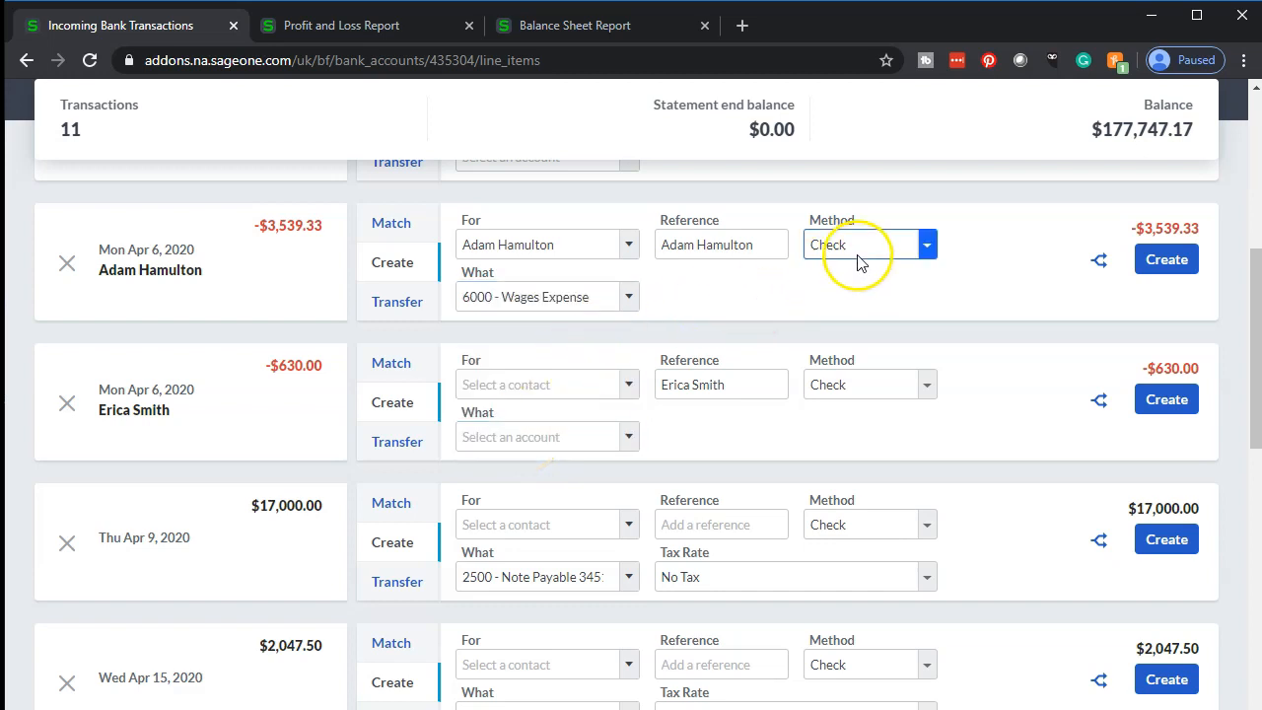
Set the -$3,539.33 transaction's payment method to Electronic and create the transaction
{"action": "left_click", "coordinate": [927, 245]}
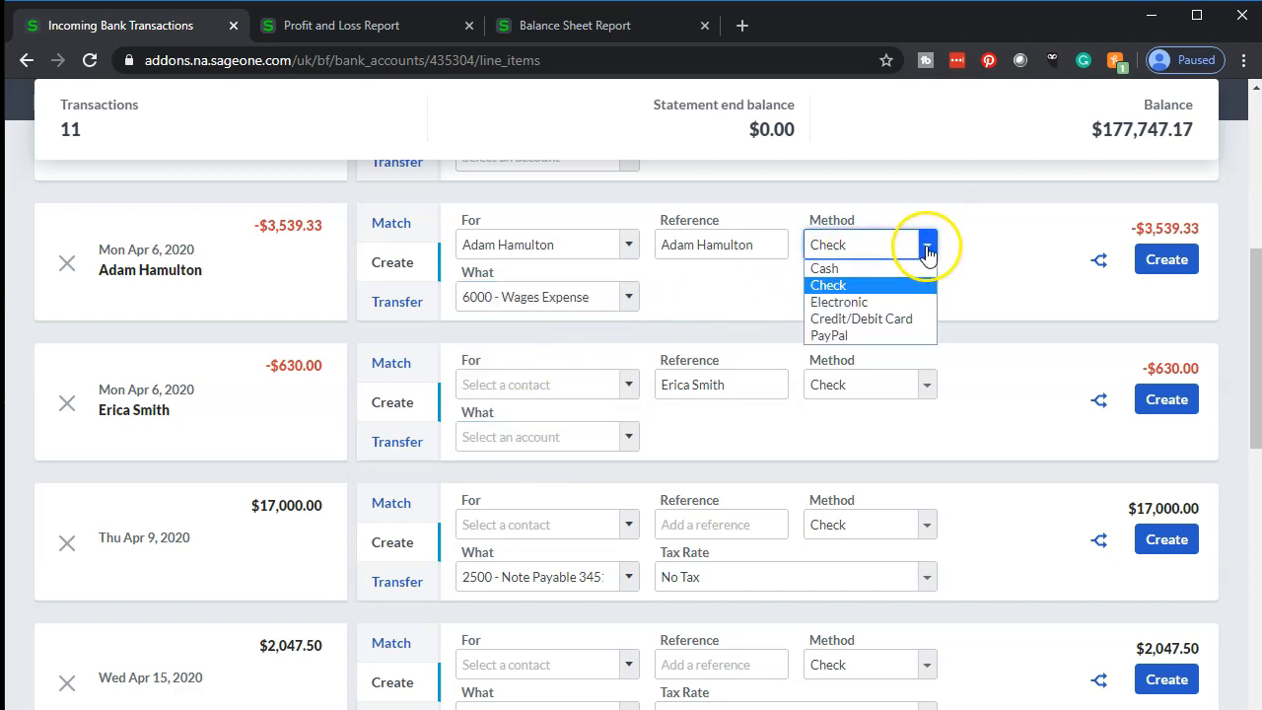
{"action": "left_click", "coordinate": [882, 303]}
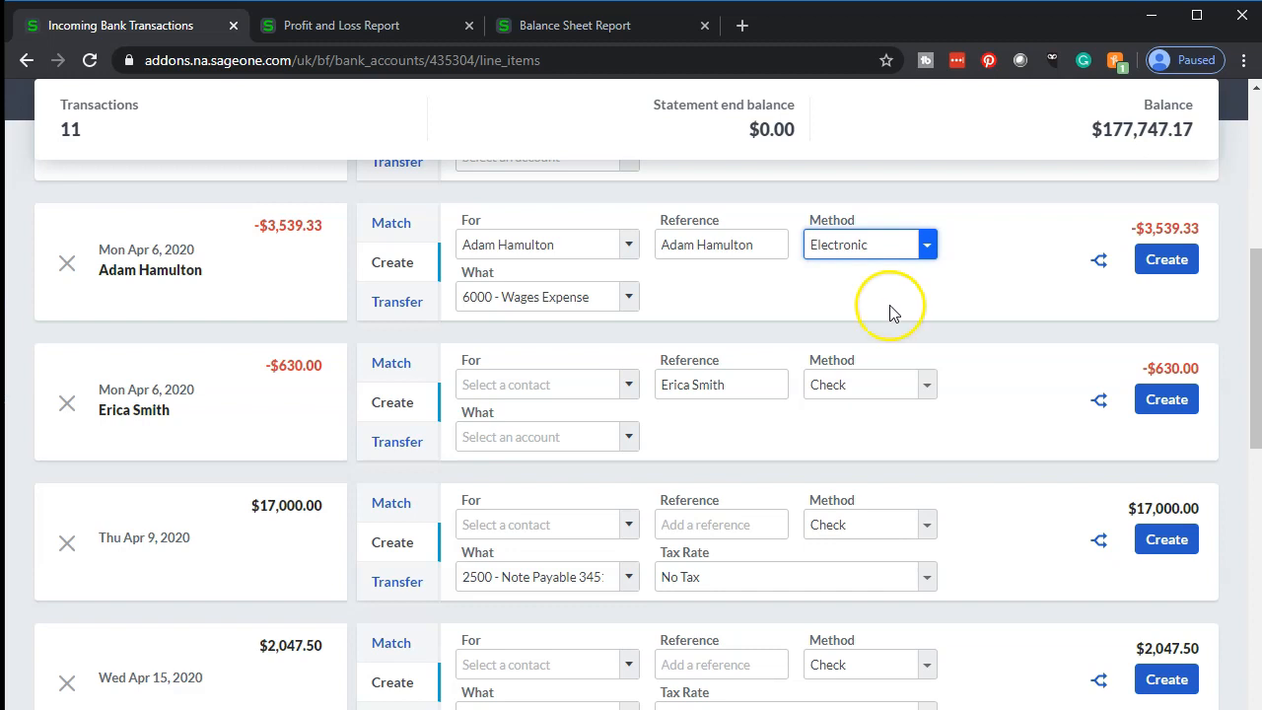
{"action": "left_click", "coordinate": [1166, 260]}
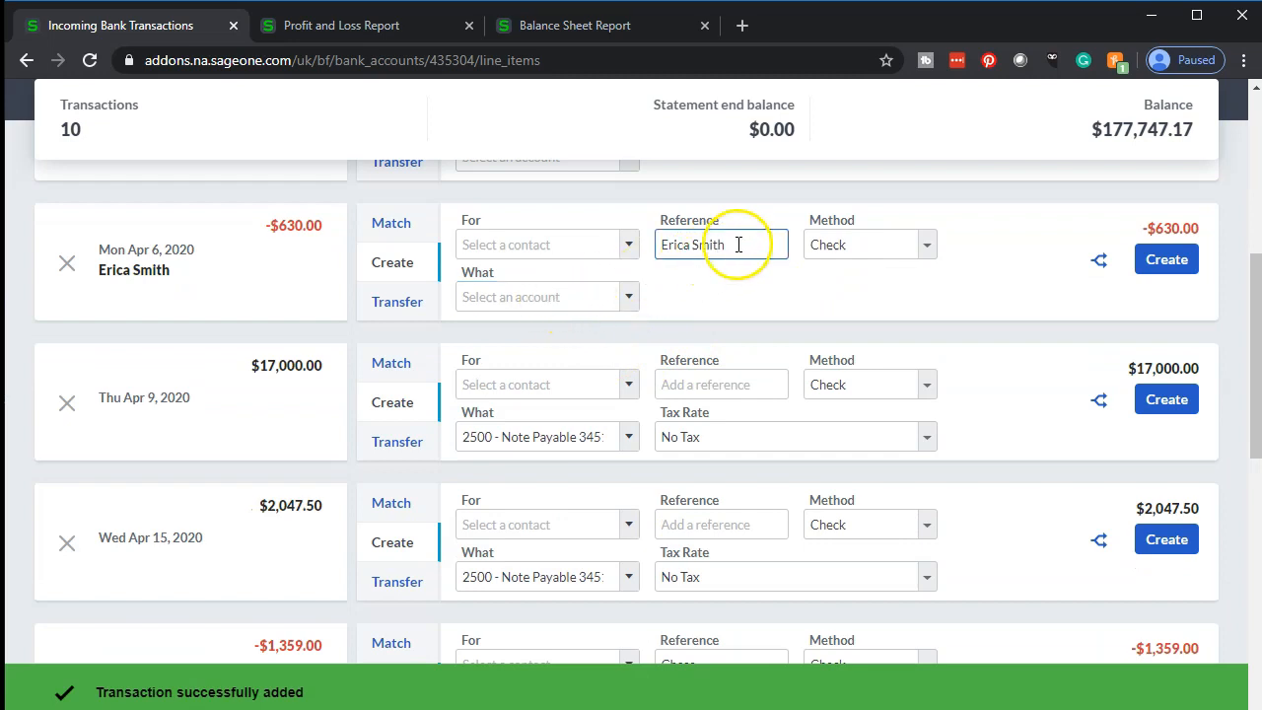
Copy the -$630.00 transaction's reference name into its For contact
{"action": "left_click_drag", "start_coordinate": [738, 245], "coordinate": [621, 243]}
{"action": "key", "text": "ctrl+c"}
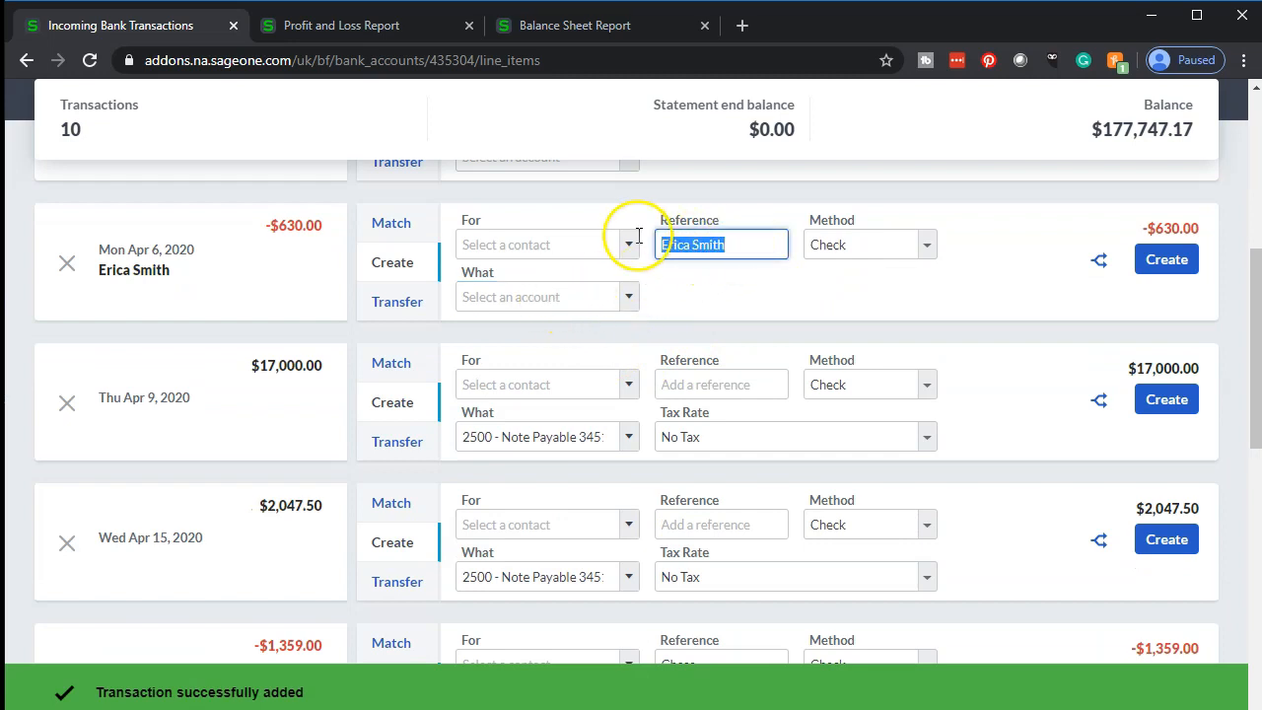
{"action": "left_click", "coordinate": [552, 250]}
{"action": "key", "text": "ctrl+v"}
{"action": "key", "text": "Tab"}
Assign the -$630.00 transaction to account 6000 - Wages Expense and create the transaction
{"action": "left_click", "coordinate": [536, 299]}
{"action": "type", "text": "wage"}
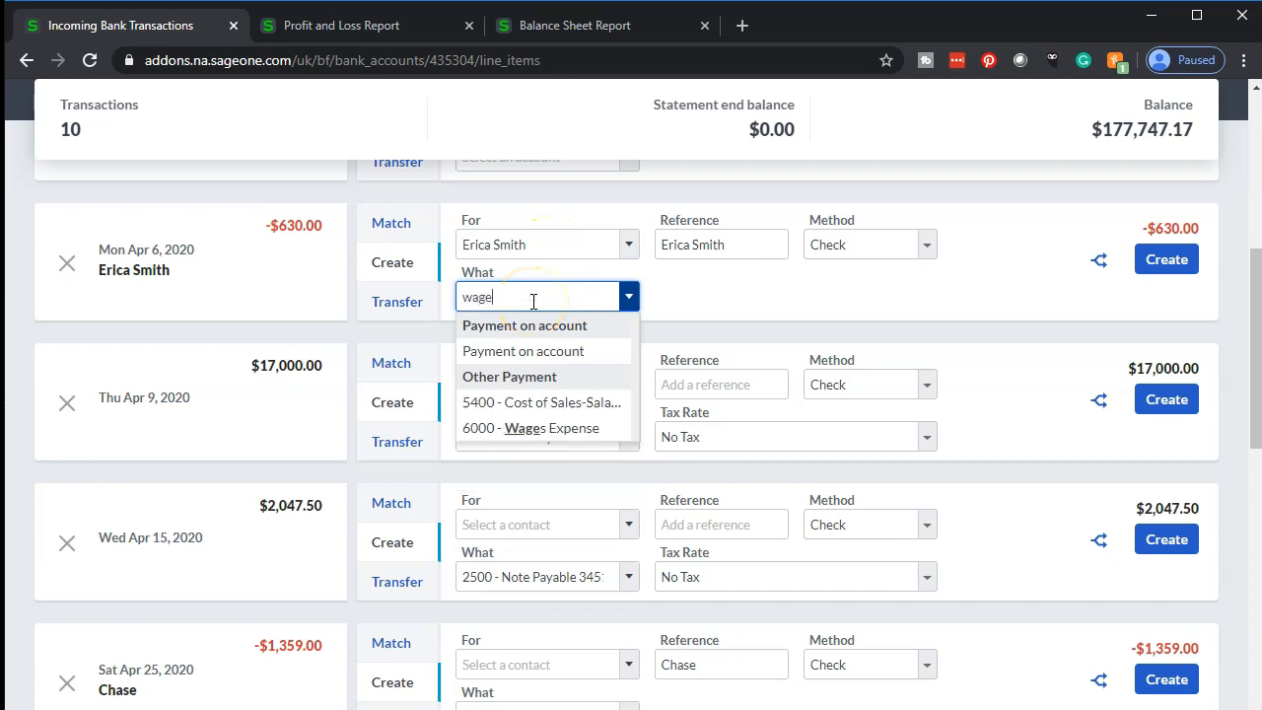
{"action": "left_click", "coordinate": [531, 432]}
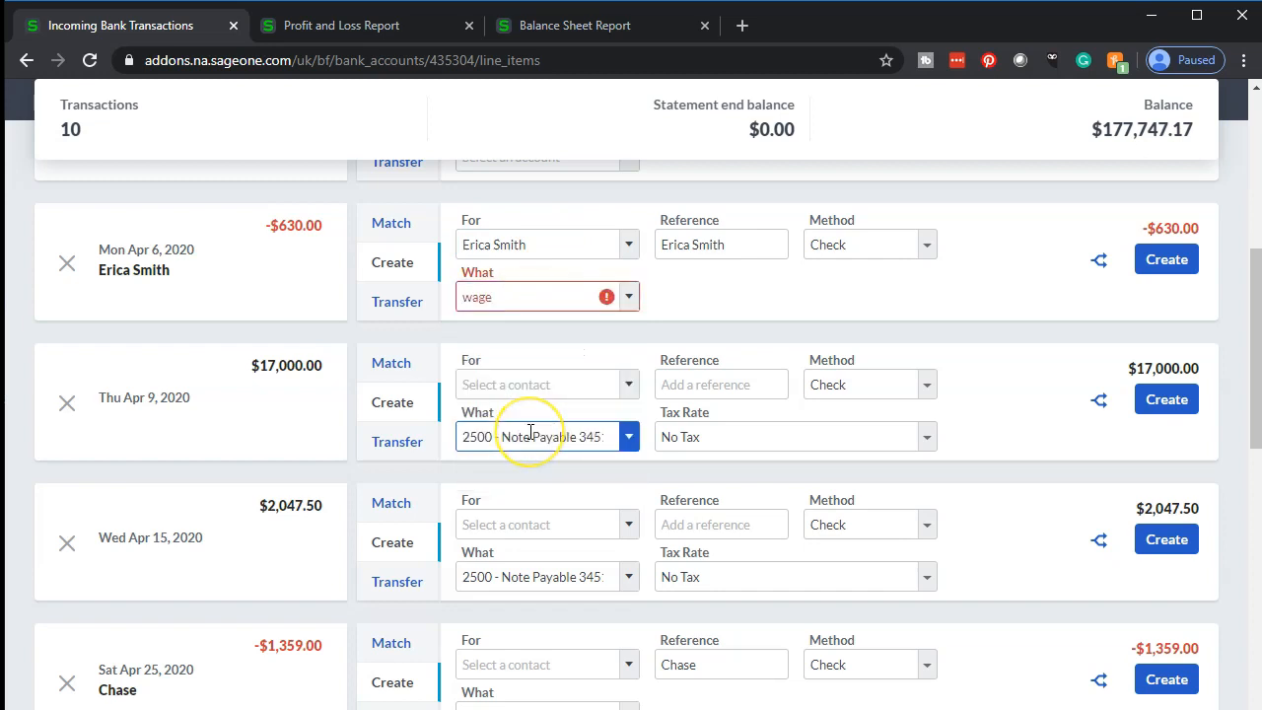
{"action": "left_click", "coordinate": [628, 297]}
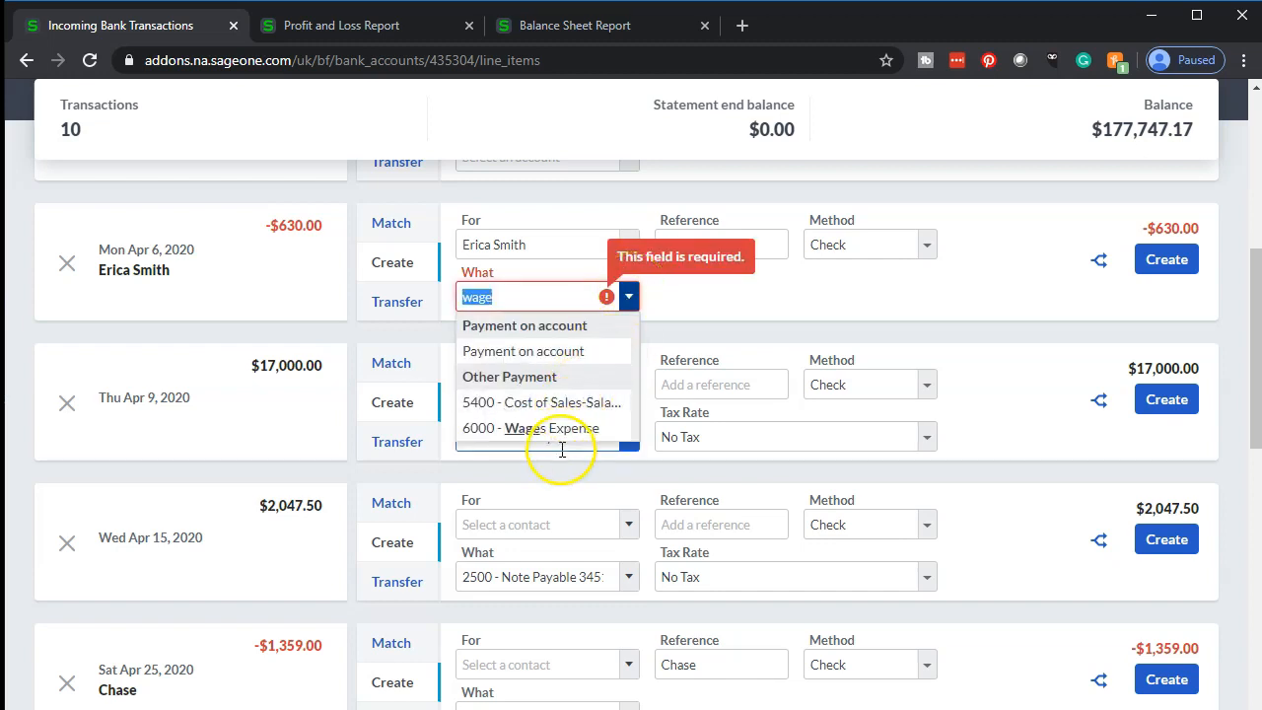
{"action": "left_click", "coordinate": [564, 431]}
{"action": "key", "text": "Tab"}
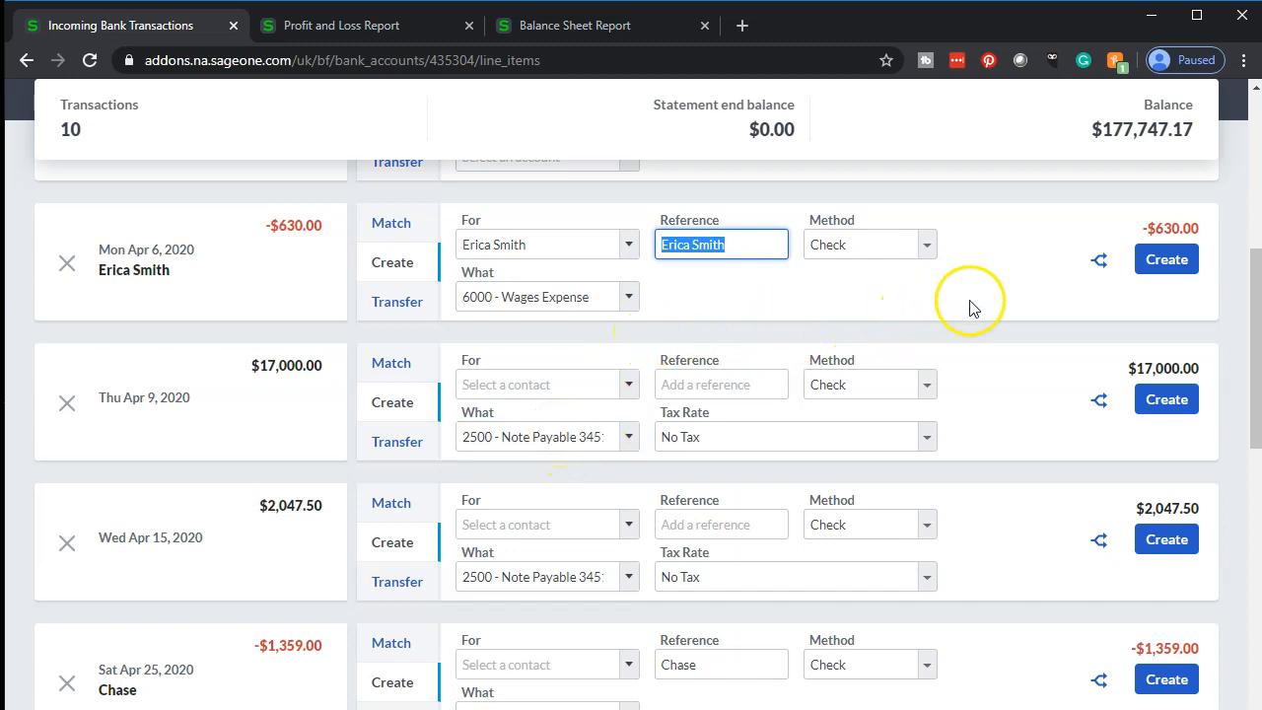
{"action": "left_click", "coordinate": [1170, 266]}
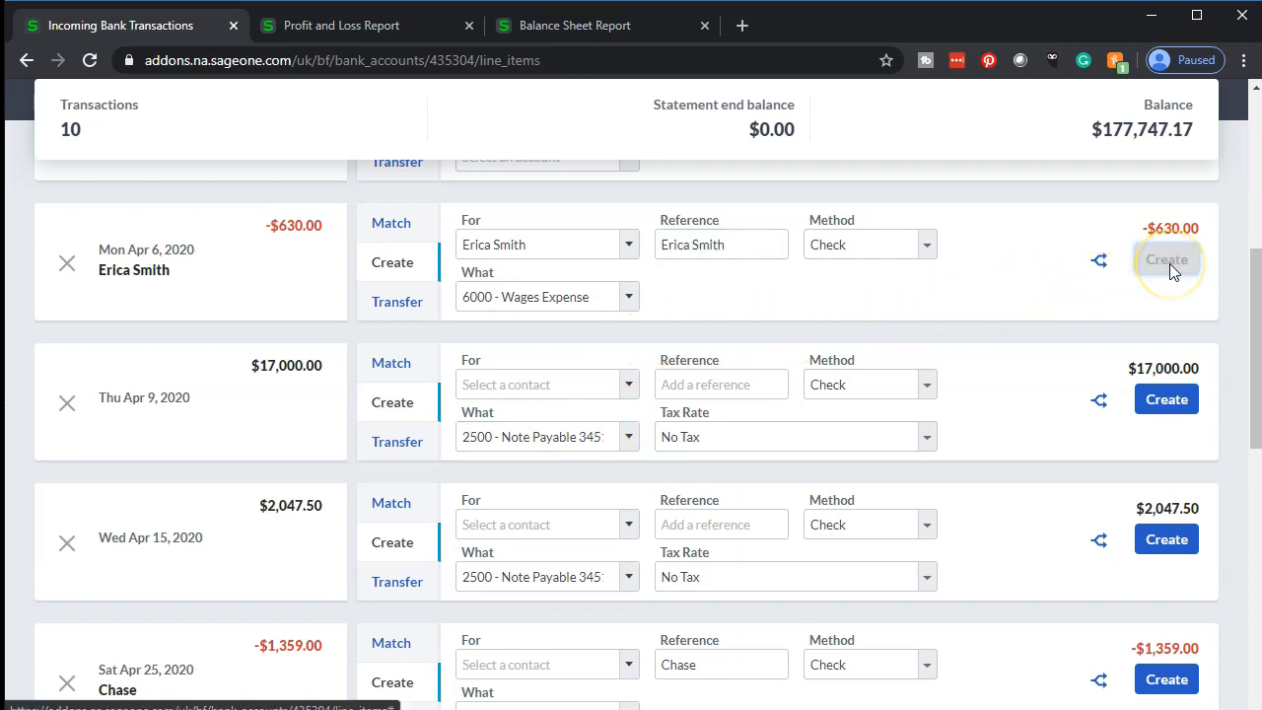
Copy the reference name of the Apr 28 -$3,512.71 transaction into its For contact
{"action": "scroll", "coordinate": [577, 417], "scroll_direction": "down", "scroll_amount": 4}
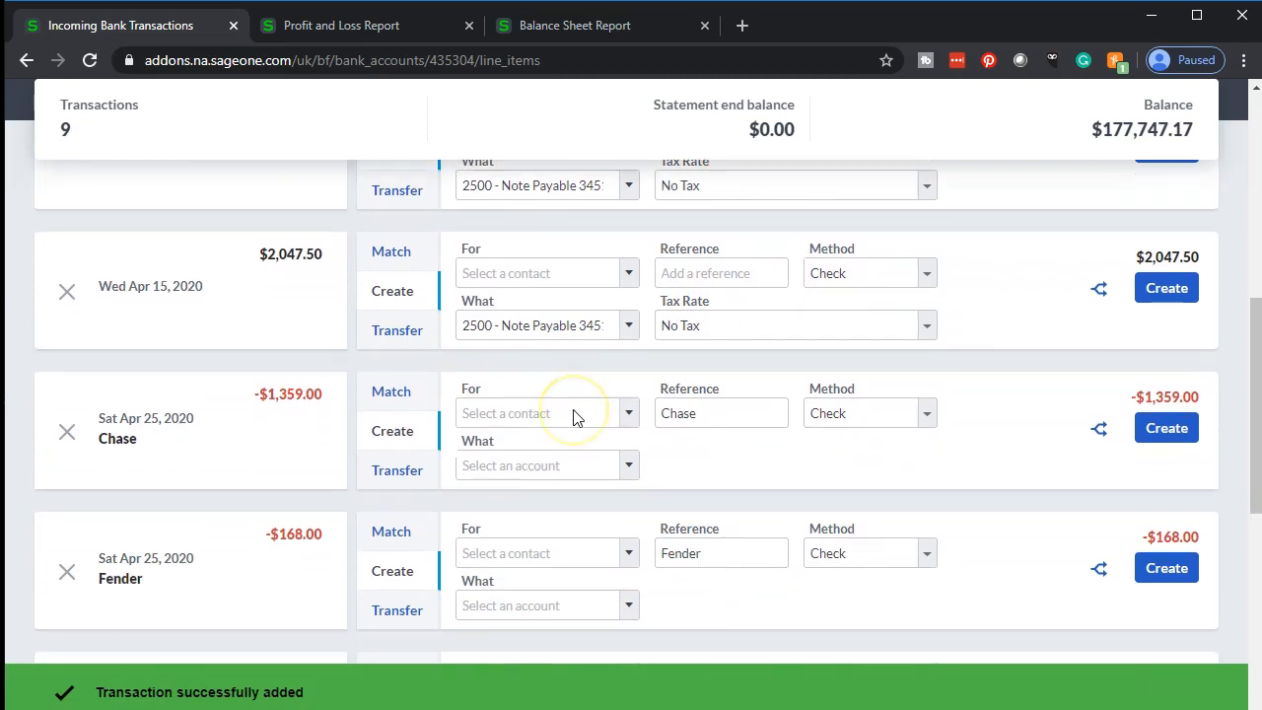
{"action": "scroll", "coordinate": [577, 417], "scroll_direction": "down", "scroll_amount": 3}
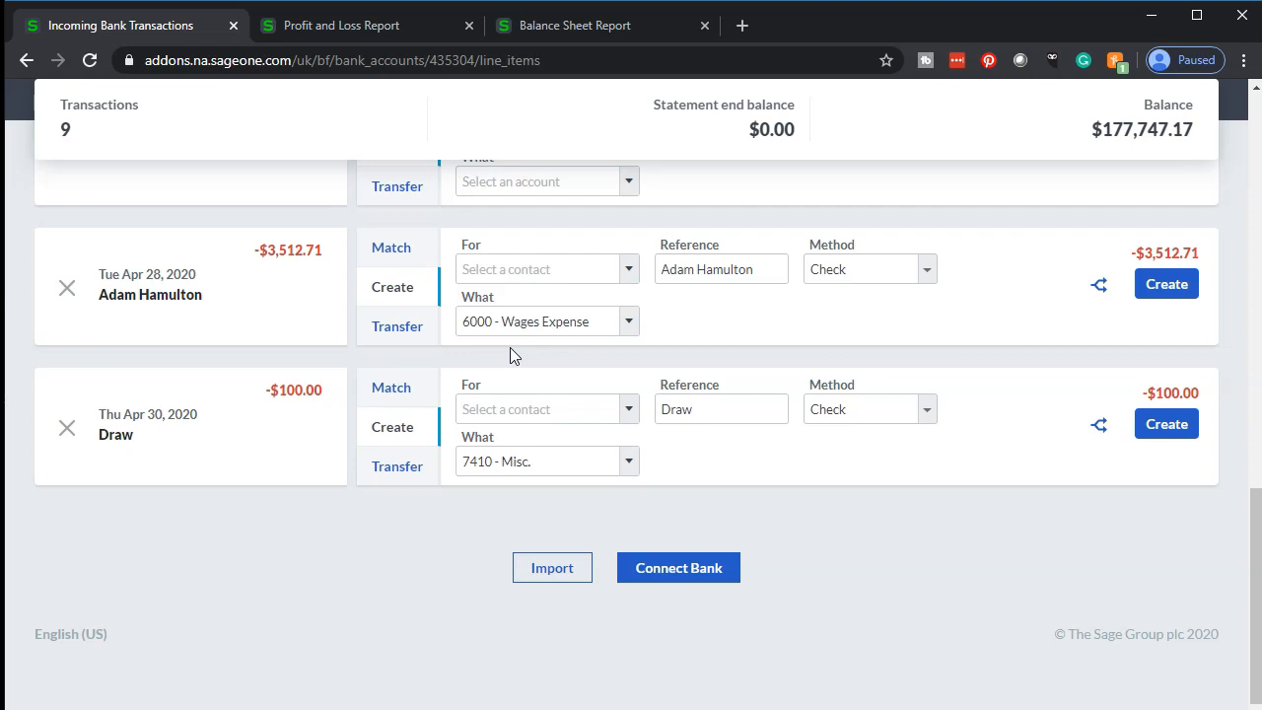
{"action": "left_click", "coordinate": [741, 273]}
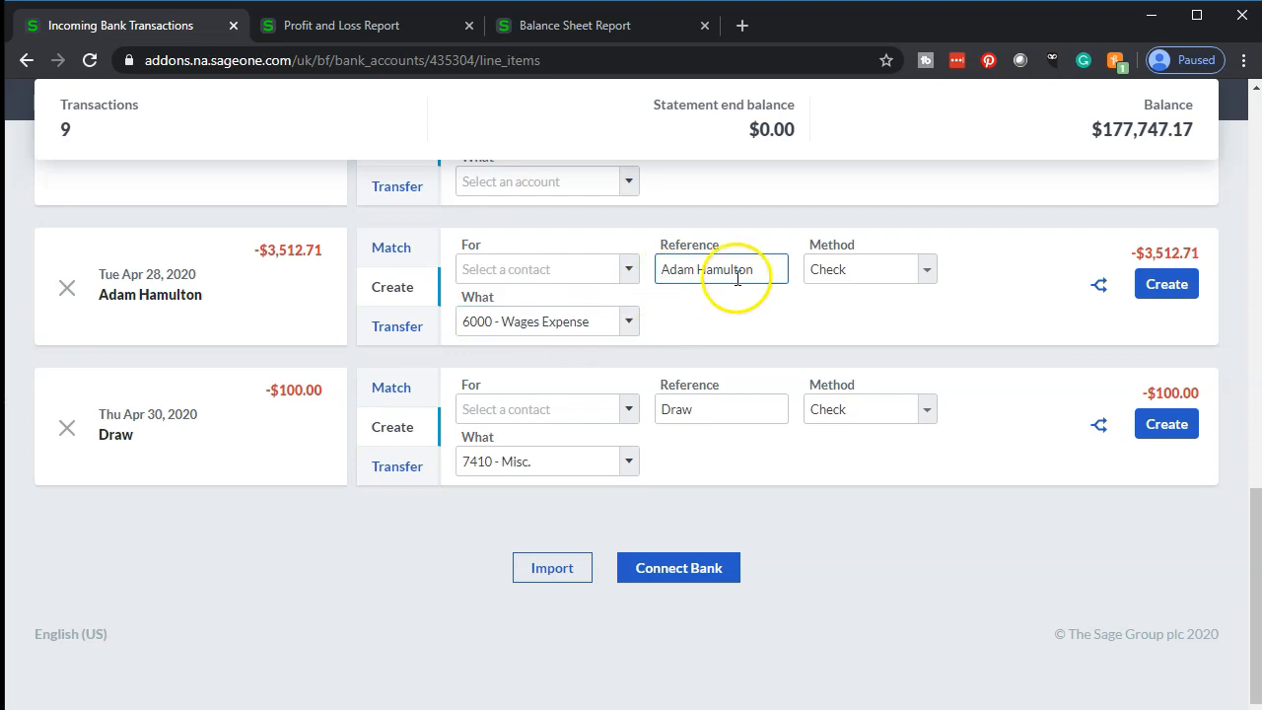
{"action": "left_click_drag", "start_coordinate": [756, 273], "coordinate": [581, 271]}
{"action": "key", "text": "ctrl+c"}
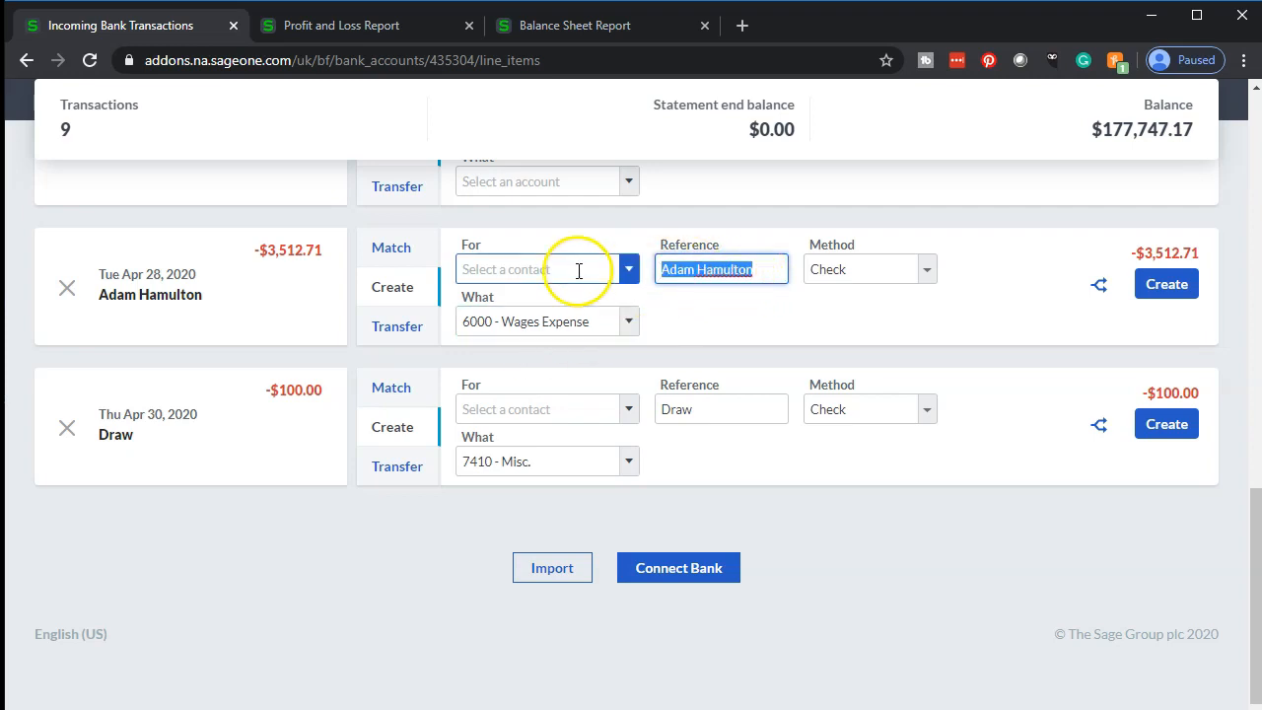
{"action": "left_click", "coordinate": [536, 273]}
{"action": "key", "text": "ctrl+v"}
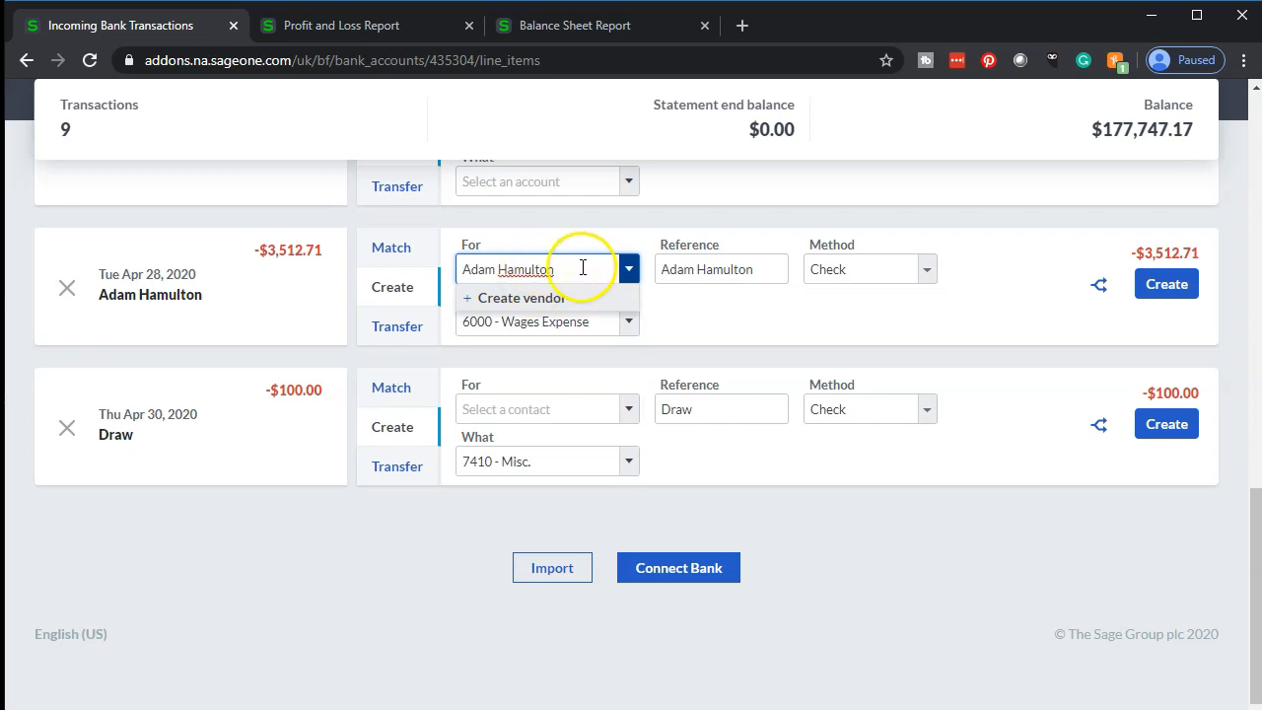
Clear the -$3,512.71 transaction's For contact and re-enter the copied employee name
{"action": "left_click_drag", "start_coordinate": [580, 270], "coordinate": [33, 267]}
{"action": "key", "text": "ctrl+c"}
{"action": "type", "text": "Ad"}
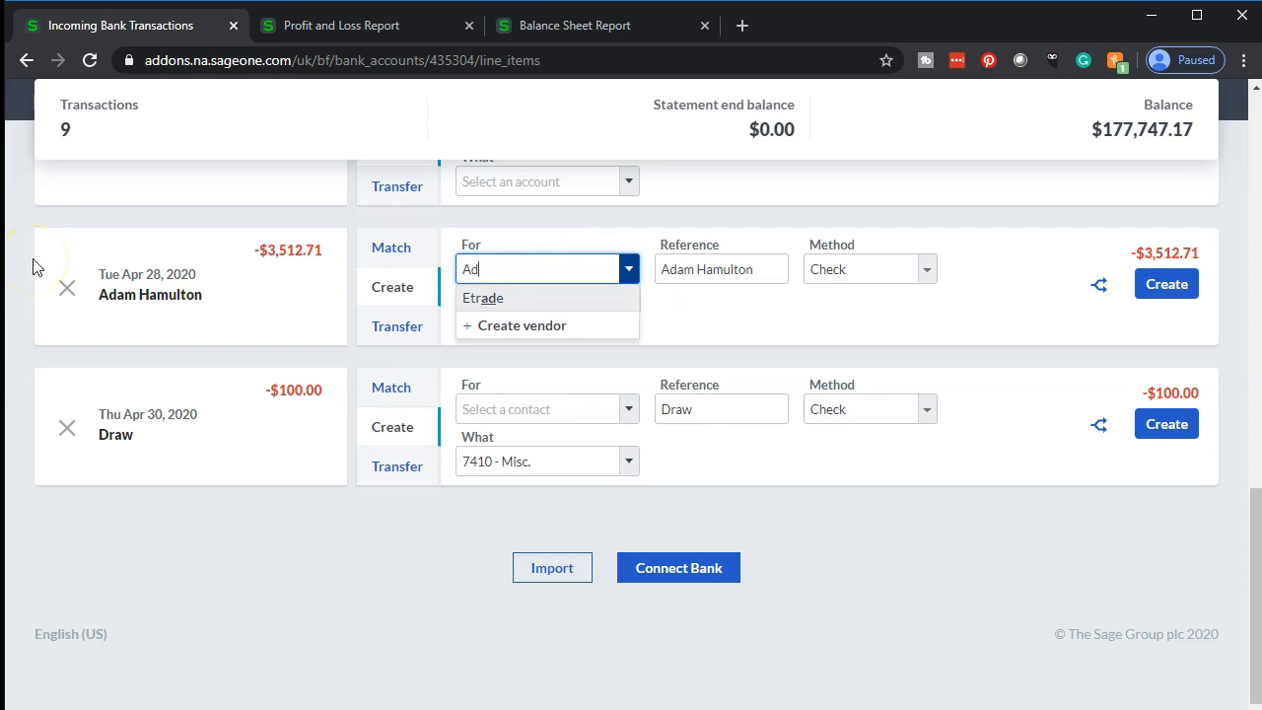
{"action": "key", "text": "BackSpace"}
{"action": "key", "text": "BackSpace"}
{"action": "key", "text": "ctrl+v"}
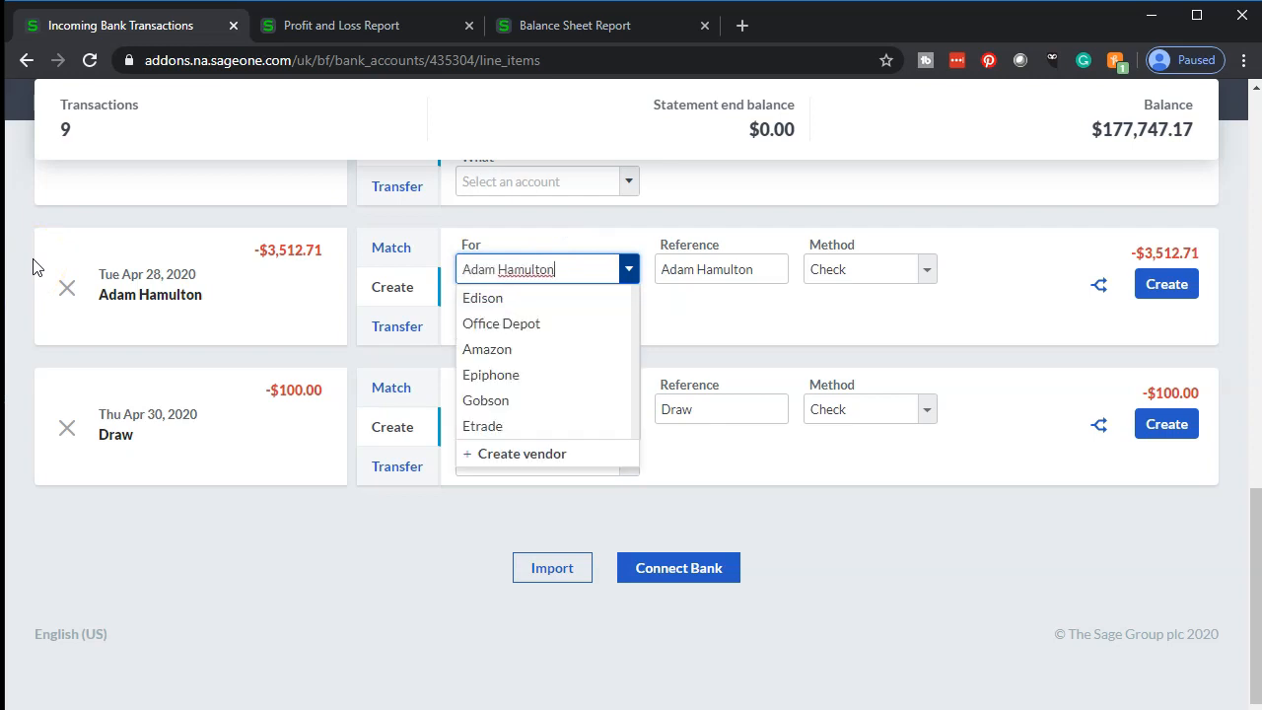
{"action": "key", "text": "Tab"}
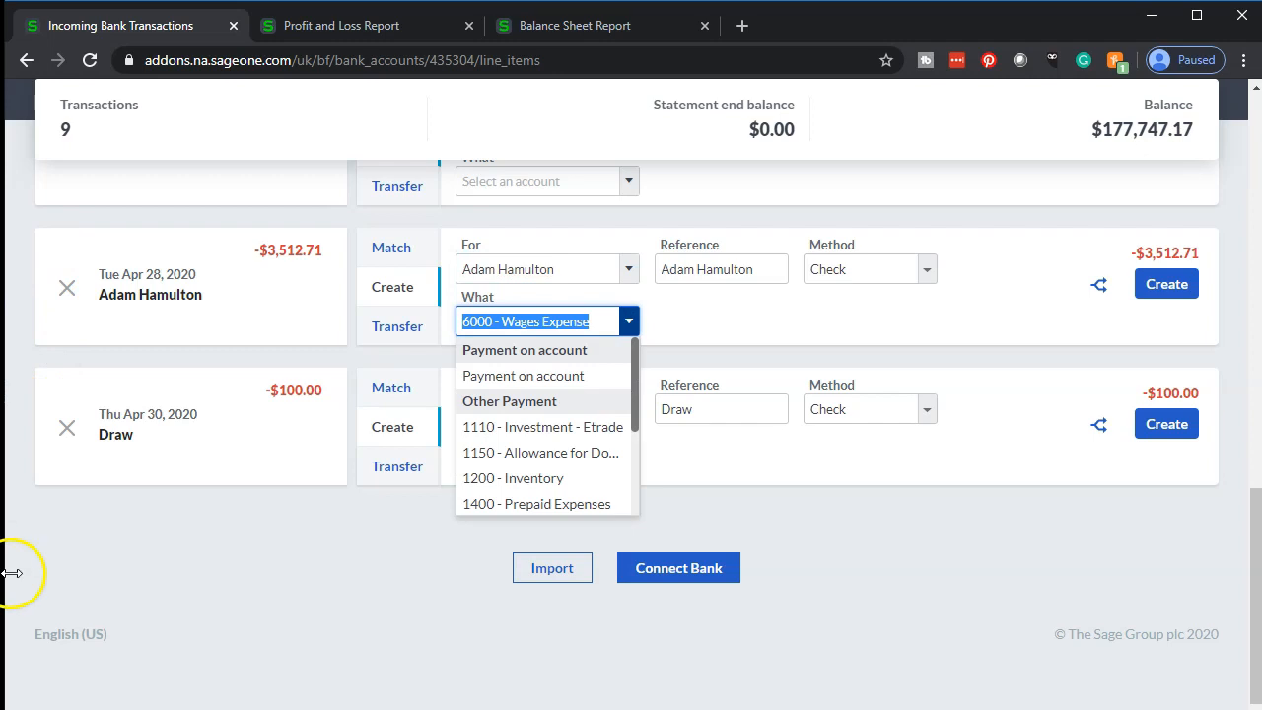
Set the -$3,512.71 transaction's payment method to Electronic and create the transaction
{"action": "left_click", "coordinate": [618, 322]}
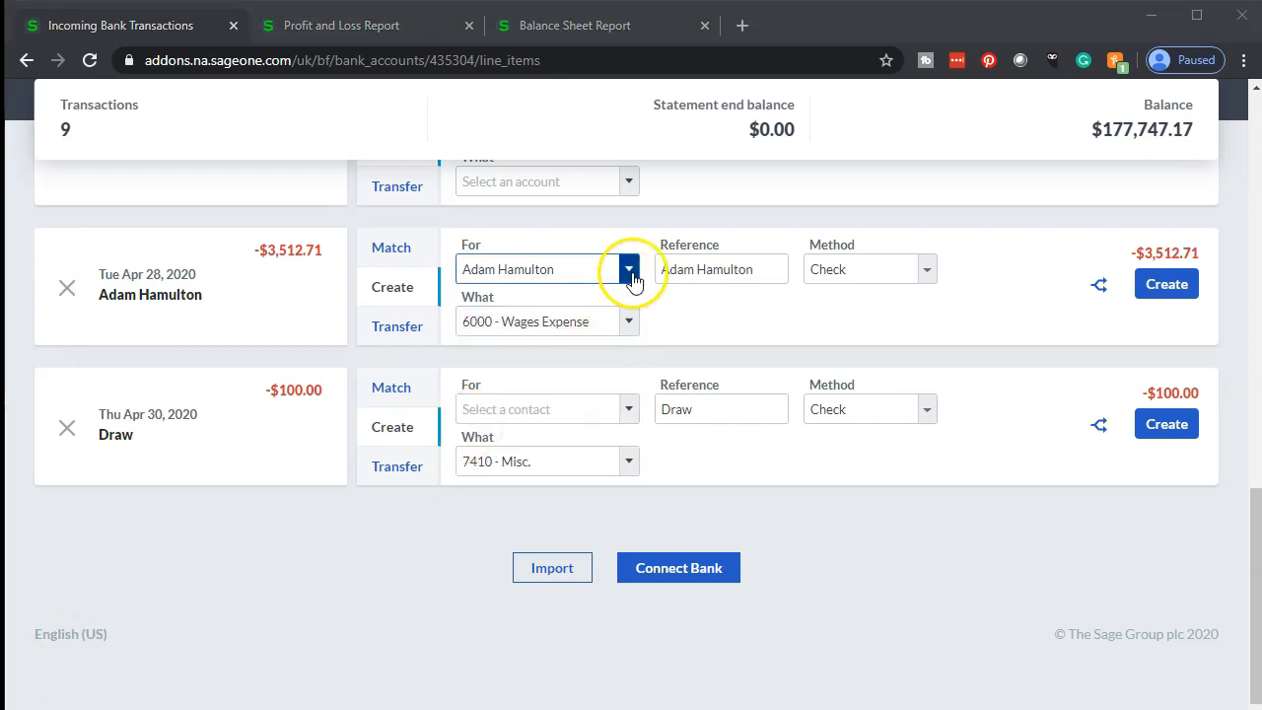
{"action": "left_click", "coordinate": [633, 278]}
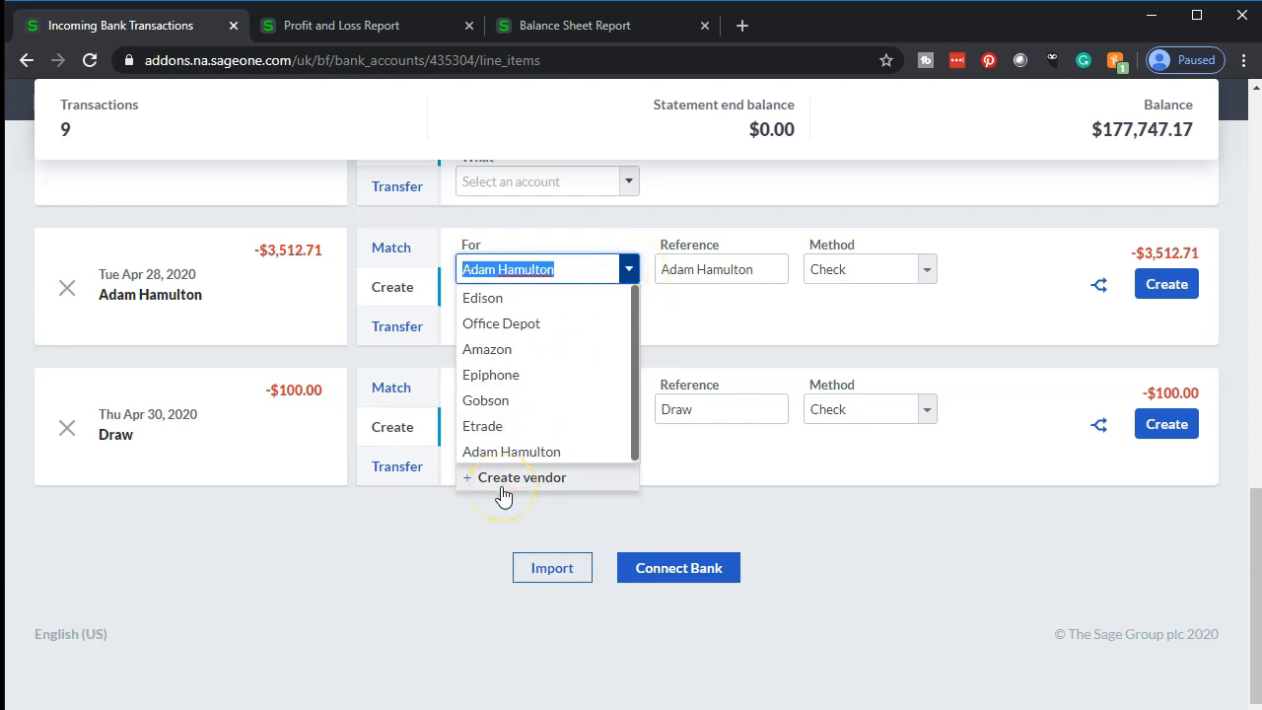
{"action": "left_click", "coordinate": [718, 316]}
{"action": "left_click", "coordinate": [928, 270]}
{"action": "left_click", "coordinate": [878, 329]}
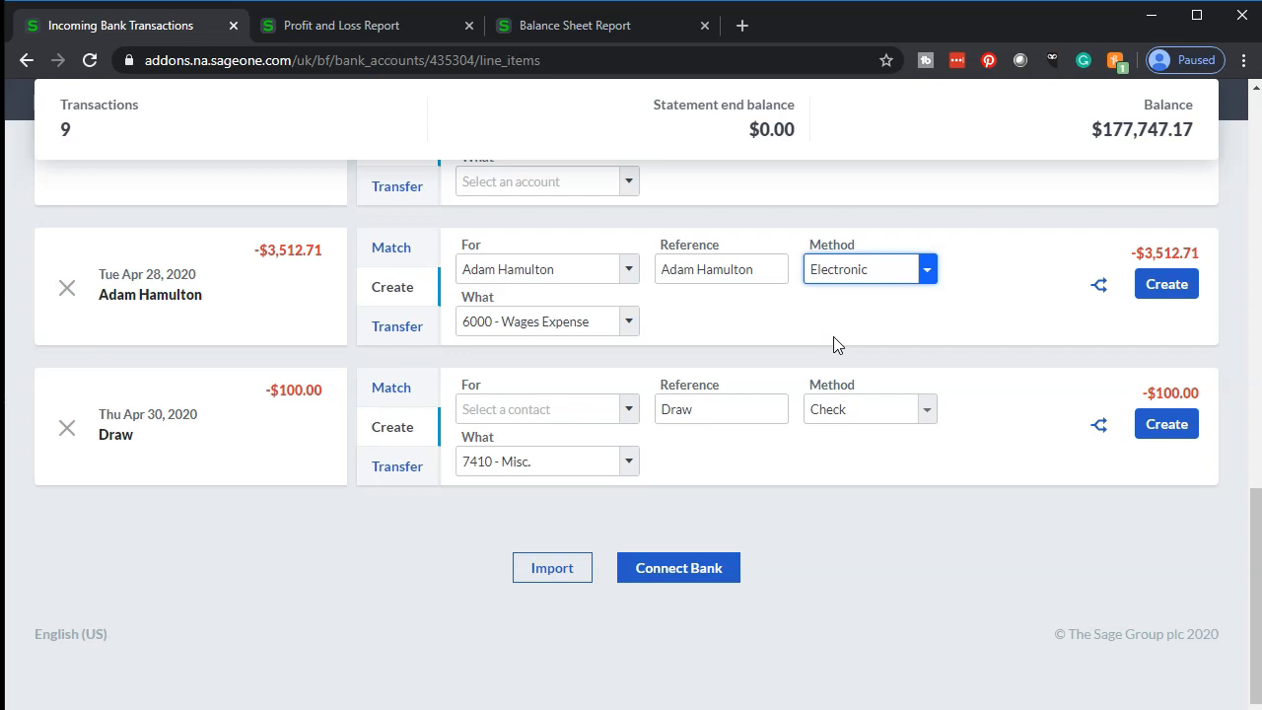
{"action": "left_click", "coordinate": [833, 325]}
{"action": "left_click", "coordinate": [1172, 296]}
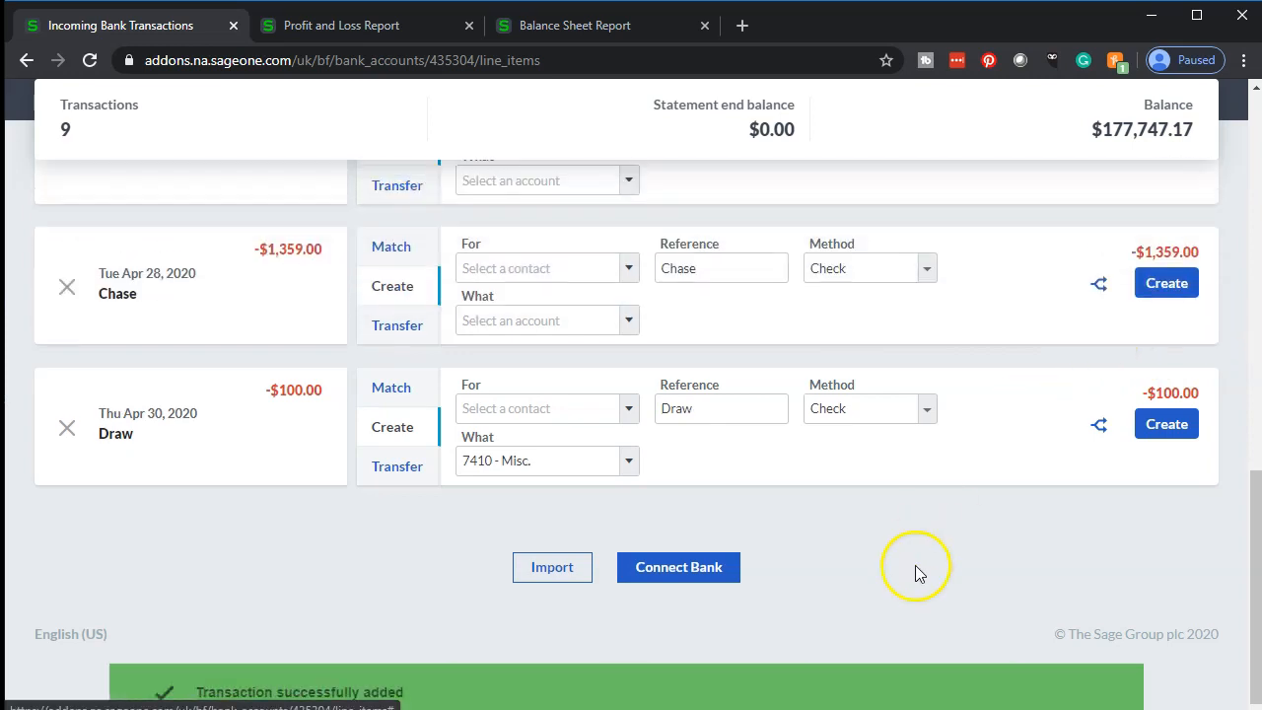
Recalculate the Balance Sheet Report and examine the payroll payments in the 1010 - Checking general ledger
{"action": "left_click", "coordinate": [565, 27]}
{"action": "left_click", "coordinate": [248, 390]}
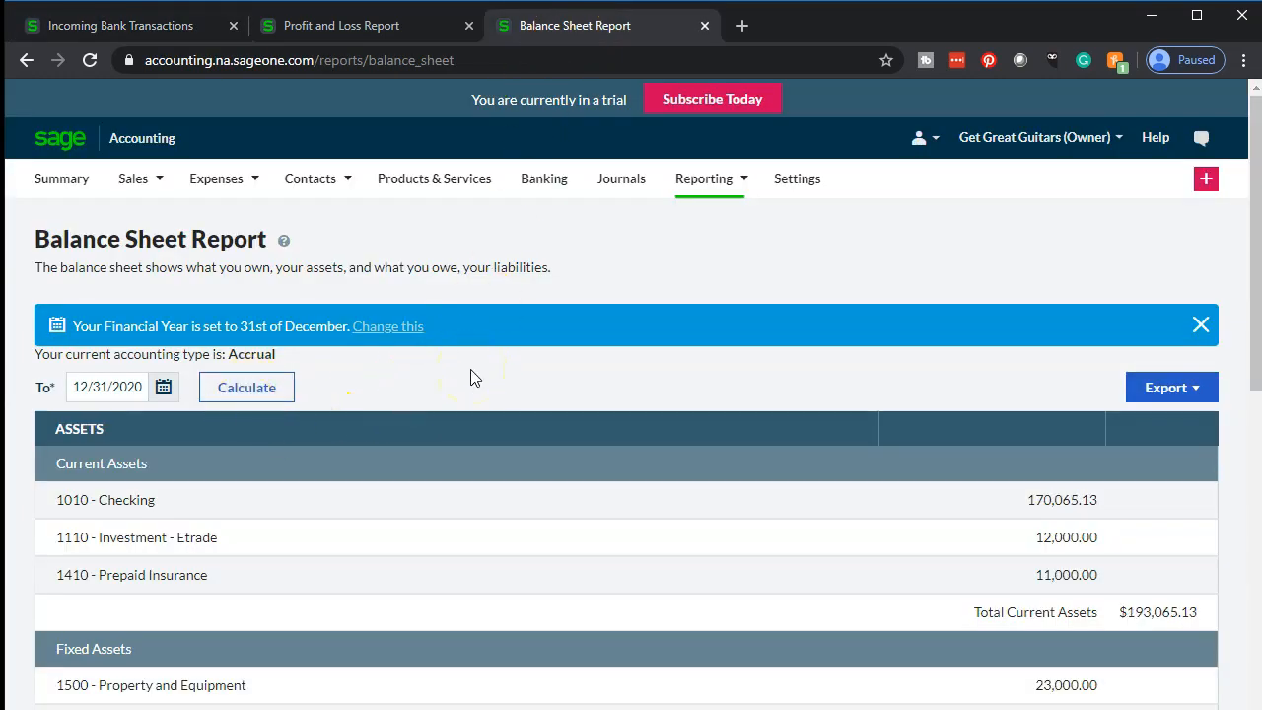
{"action": "scroll", "coordinate": [472, 377], "scroll_direction": "down", "scroll_amount": 1}
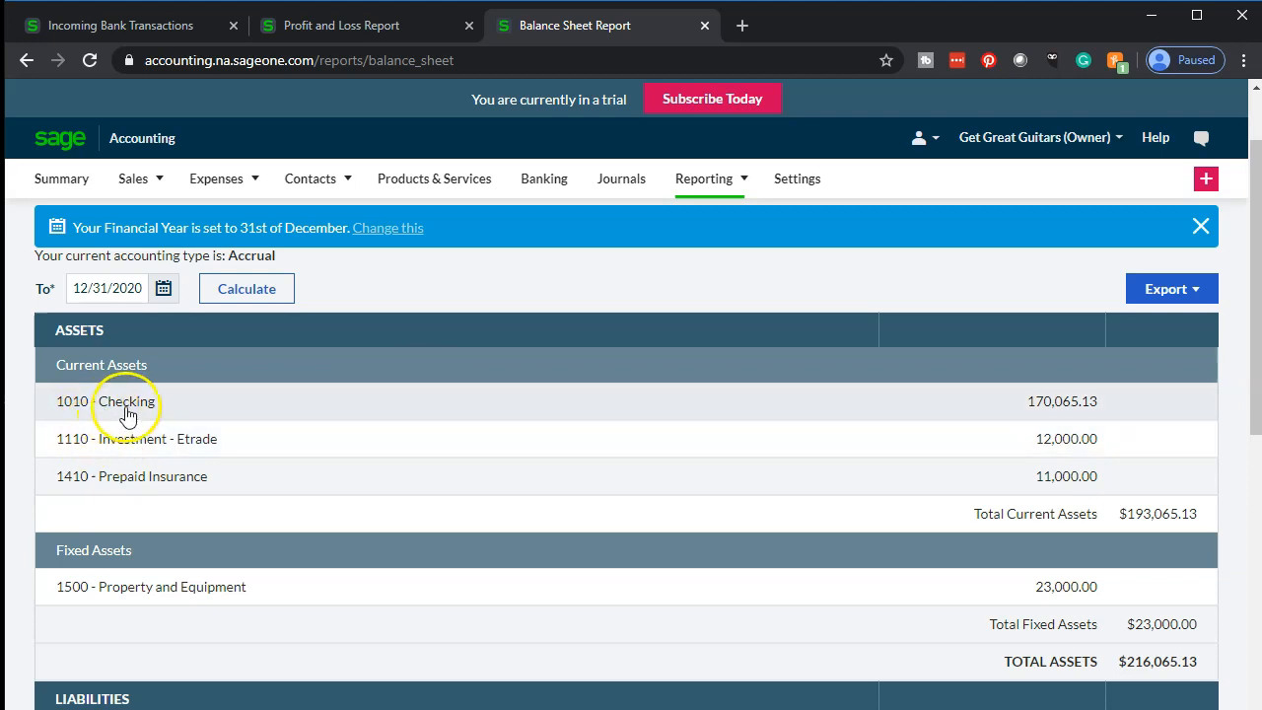
{"action": "left_click", "coordinate": [128, 412]}
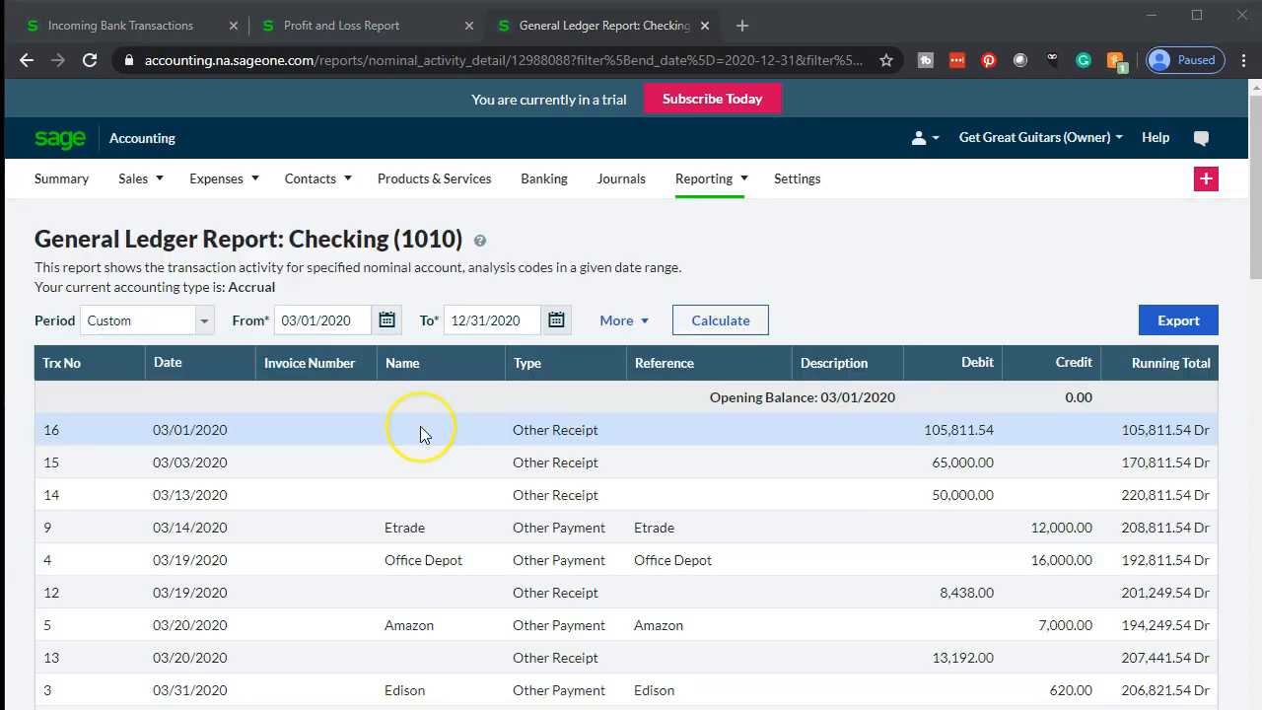
{"action": "scroll", "coordinate": [422, 430], "scroll_direction": "down", "scroll_amount": 3}
{"action": "scroll", "coordinate": [422, 434], "scroll_direction": "down", "scroll_amount": 2}
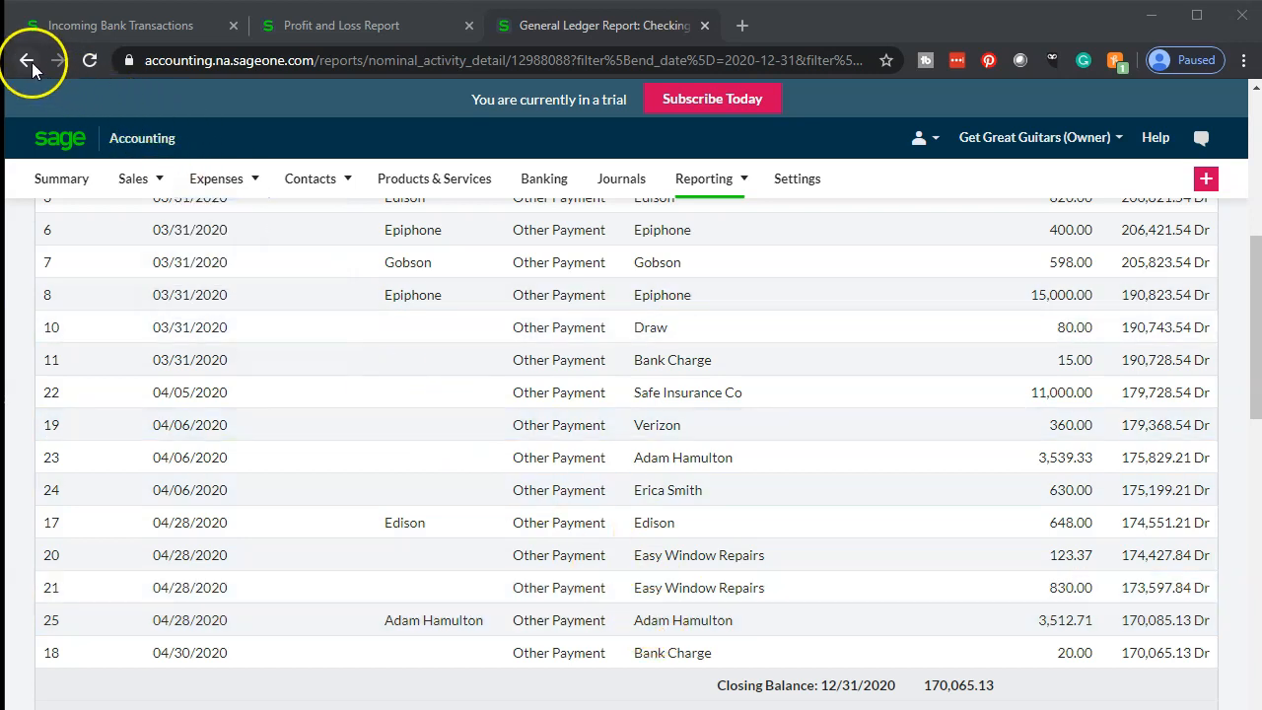
{"action": "left_click", "coordinate": [28, 62]}
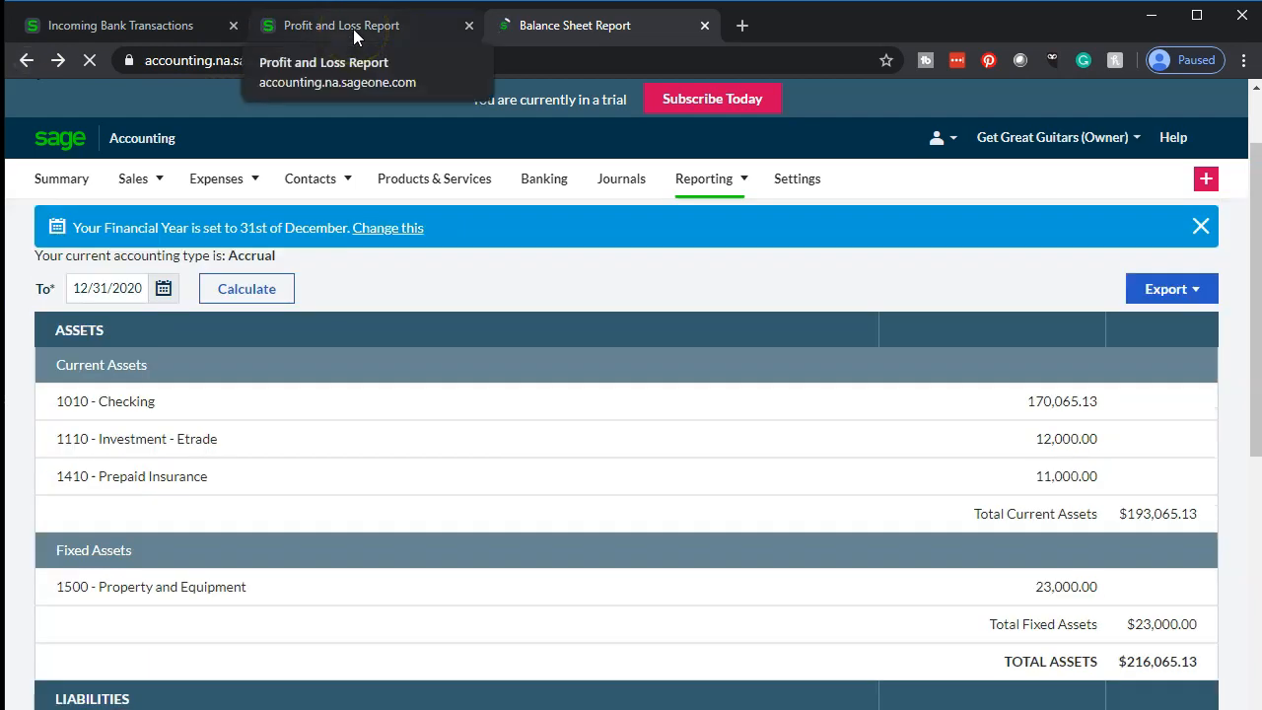
Recalculate the Profit and Loss Report from 04/01/2020 to 12/31/2020 and examine the wages expense
{"action": "left_click", "coordinate": [353, 29]}
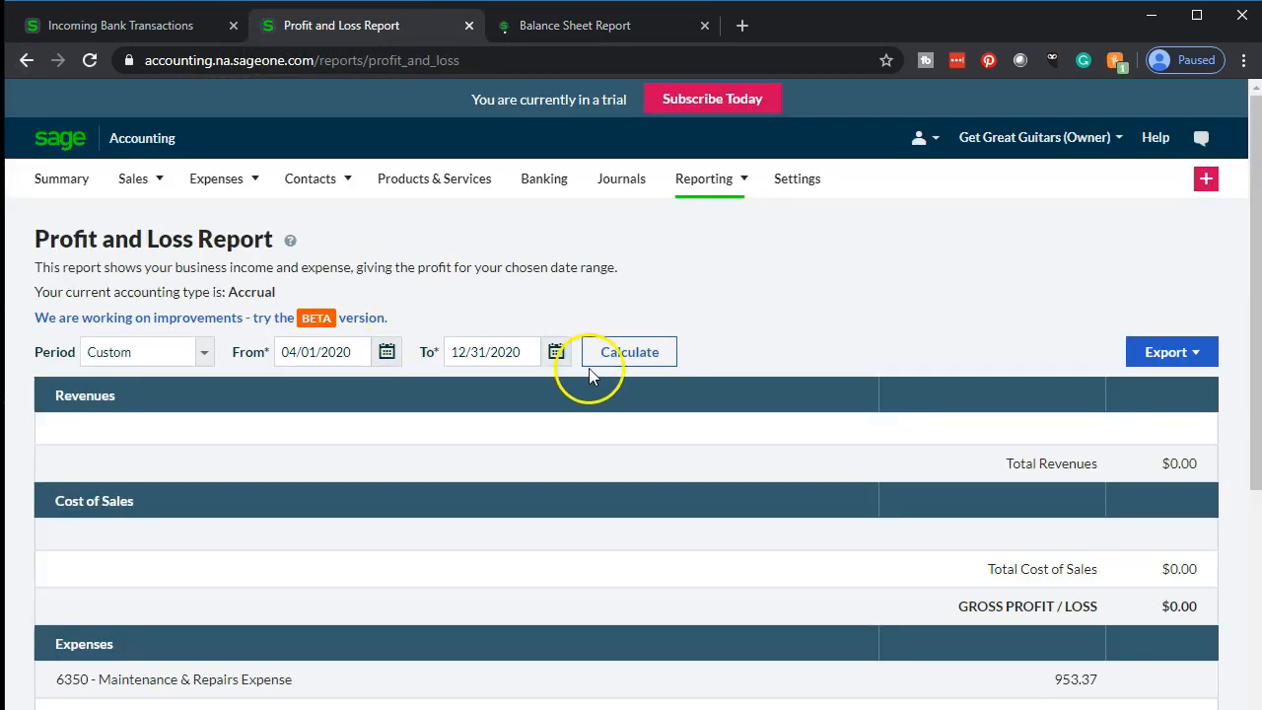
{"action": "left_click", "coordinate": [665, 354]}
{"action": "scroll", "coordinate": [664, 361], "scroll_direction": "down", "scroll_amount": 3}
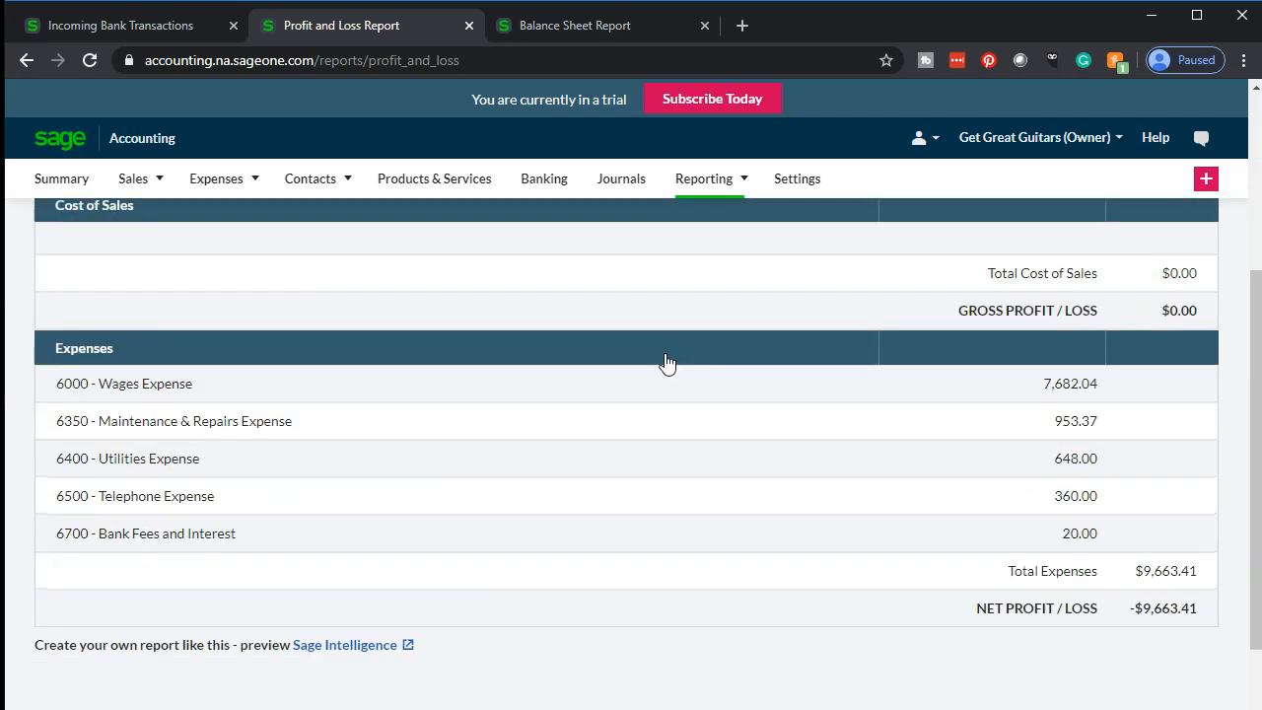